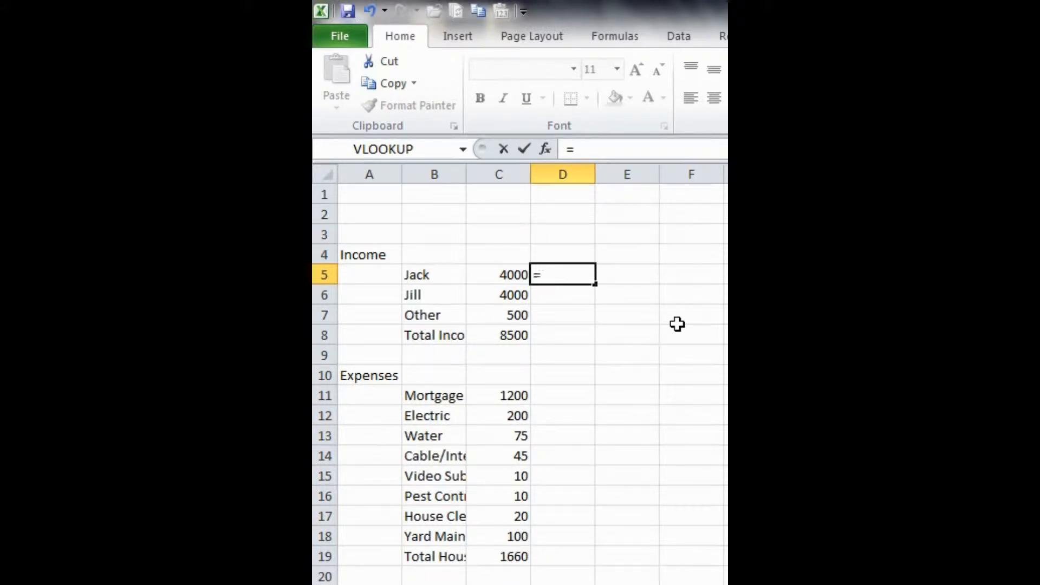
# Step: Enter a formula in D5 dividing Jack's income in C5 by the total income in C8, locking the row as C$8
pyautogui.click(500, 277)
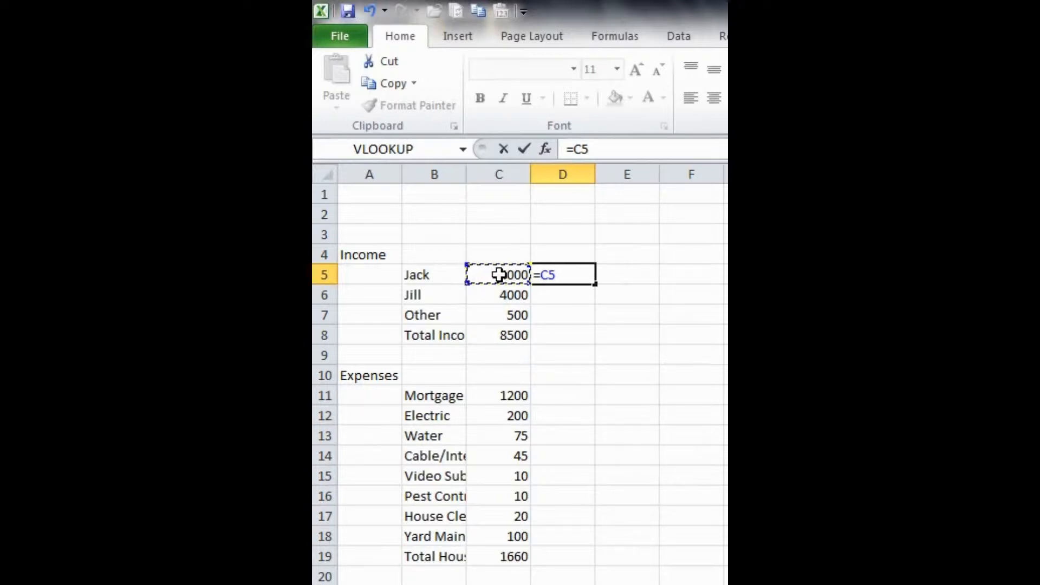
pyautogui.write('/')
pyautogui.click(491, 332)
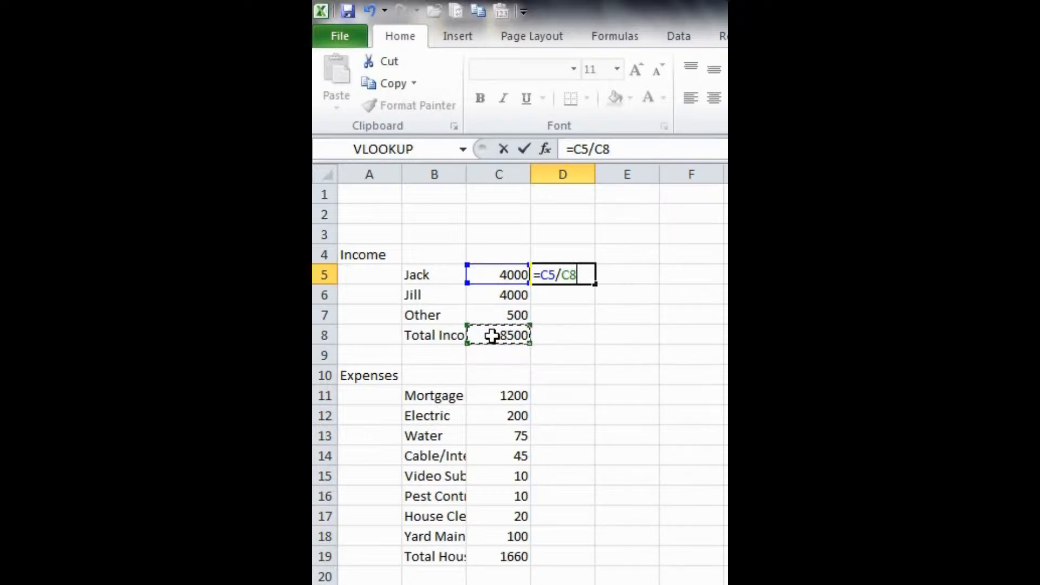
pyautogui.press('F4')
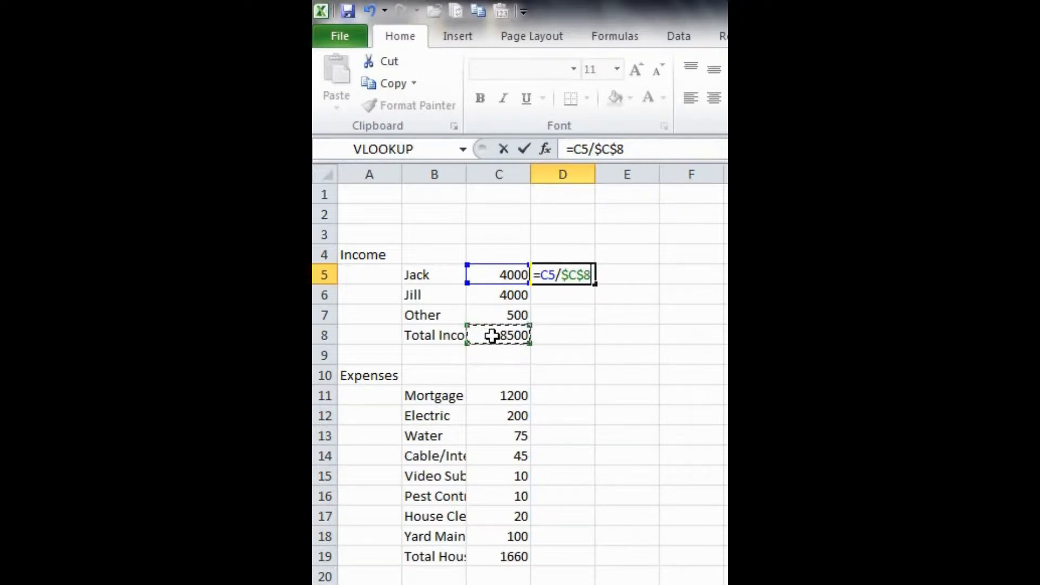
pyautogui.press('F4')
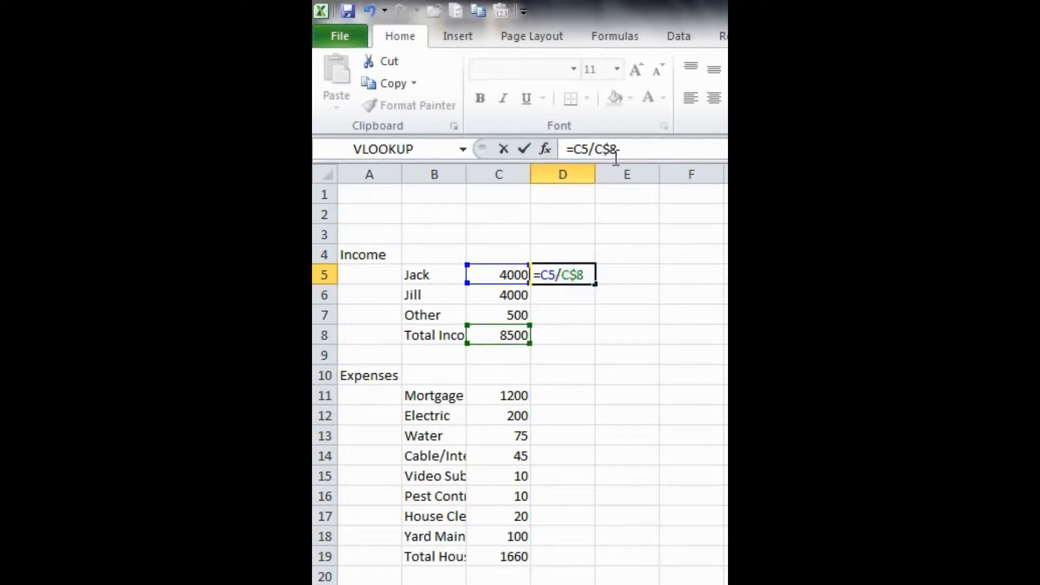
pyautogui.click(627, 147)
pyautogui.press('Return')
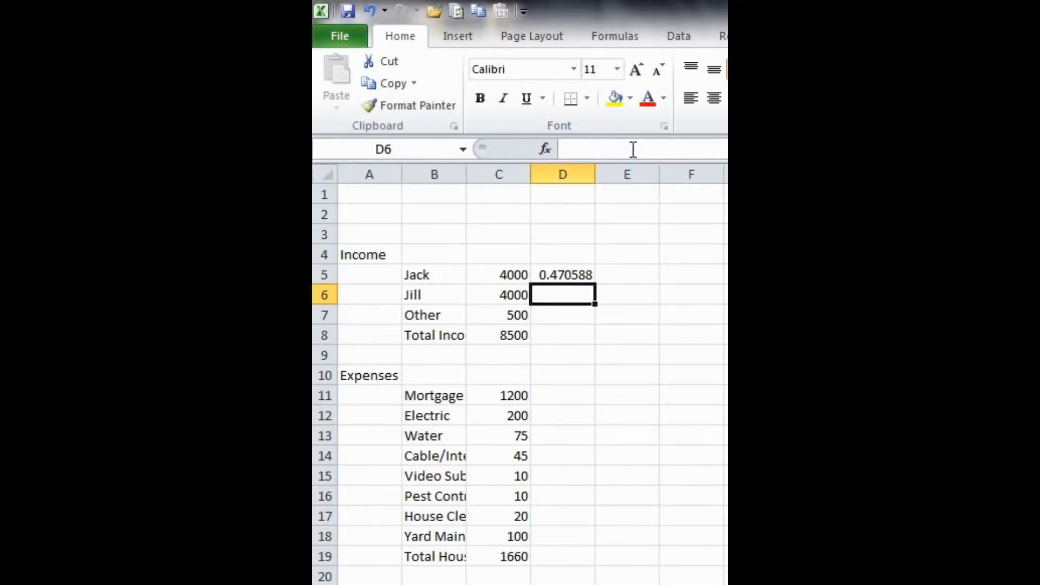
# Step: Delete Jack's income value in C5 and undo the deletion
pyautogui.click(560, 276)
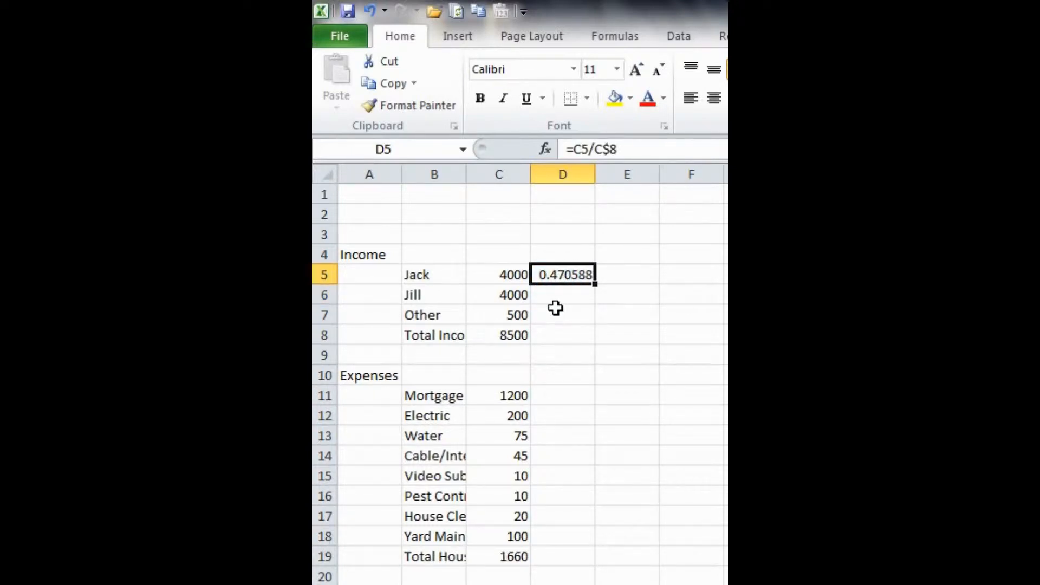
pyautogui.click(488, 274)
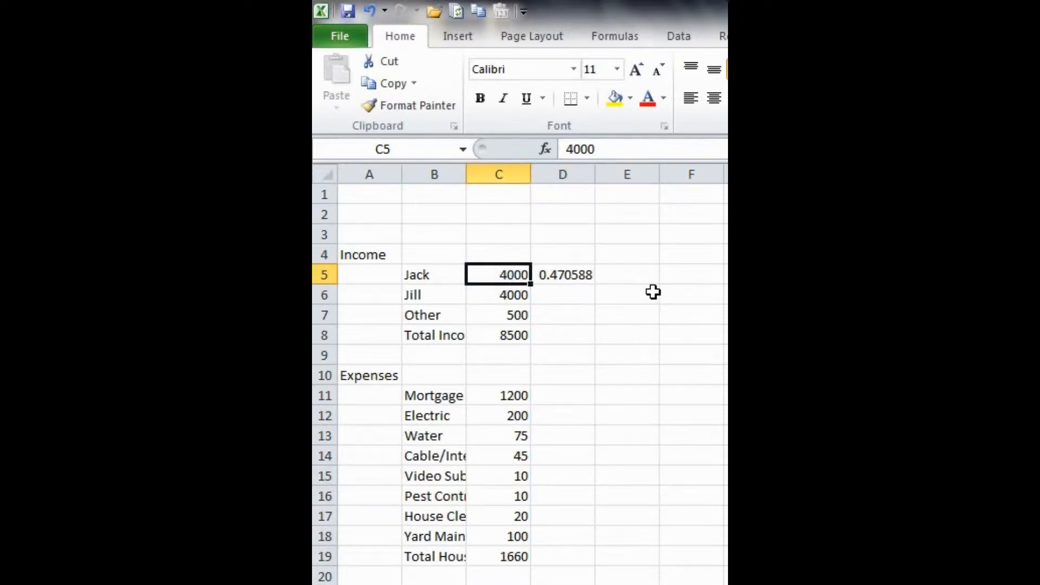
pyautogui.press('Delete')
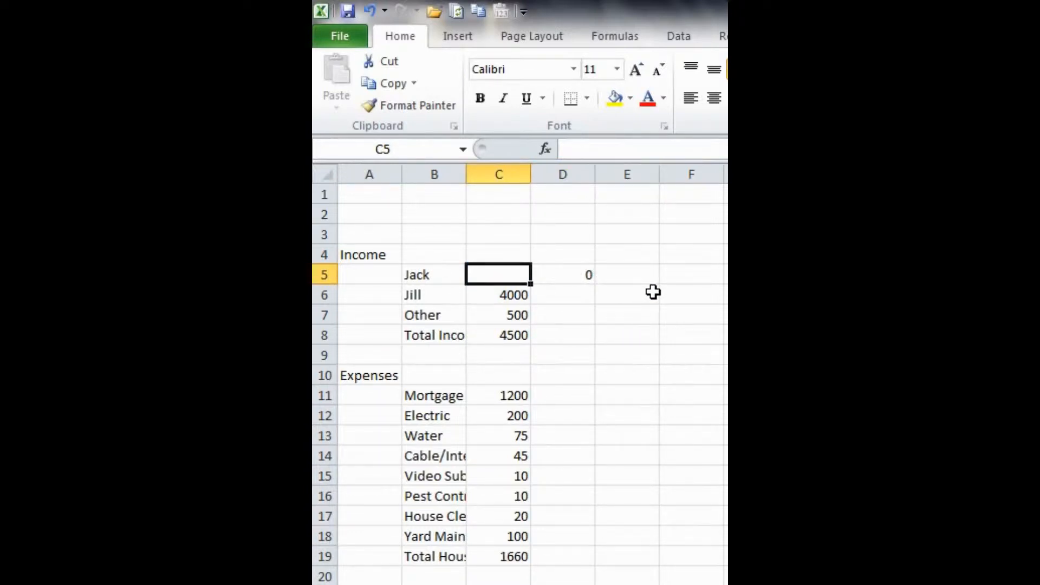
pyautogui.hotkey('ctrl', 'z')
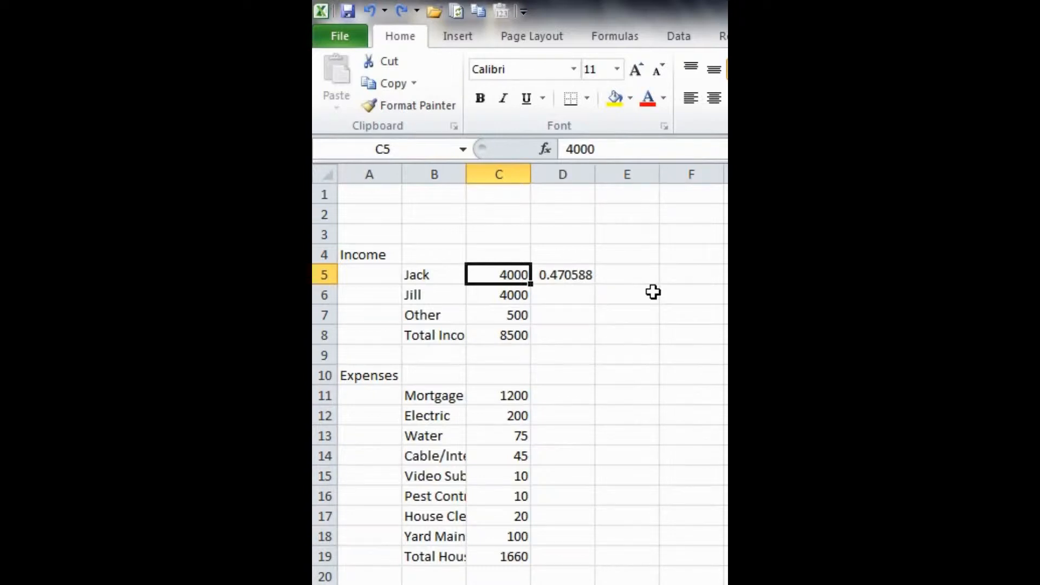
# Step: Clear the Jill, Other and Jack income values in C5 to C7
pyautogui.press('Down')
pyautogui.press('Down')
pyautogui.press('Up')
pyautogui.press('Delete')
pyautogui.press('Down')
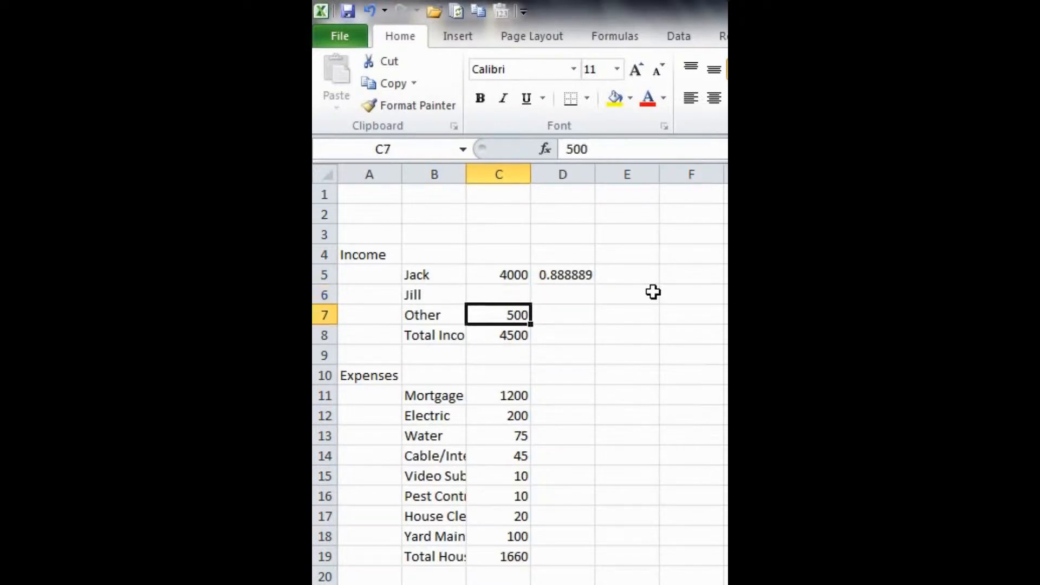
pyautogui.press('Delete')
pyautogui.press('Up')
pyautogui.press('Up')
pyautogui.press('Delete')
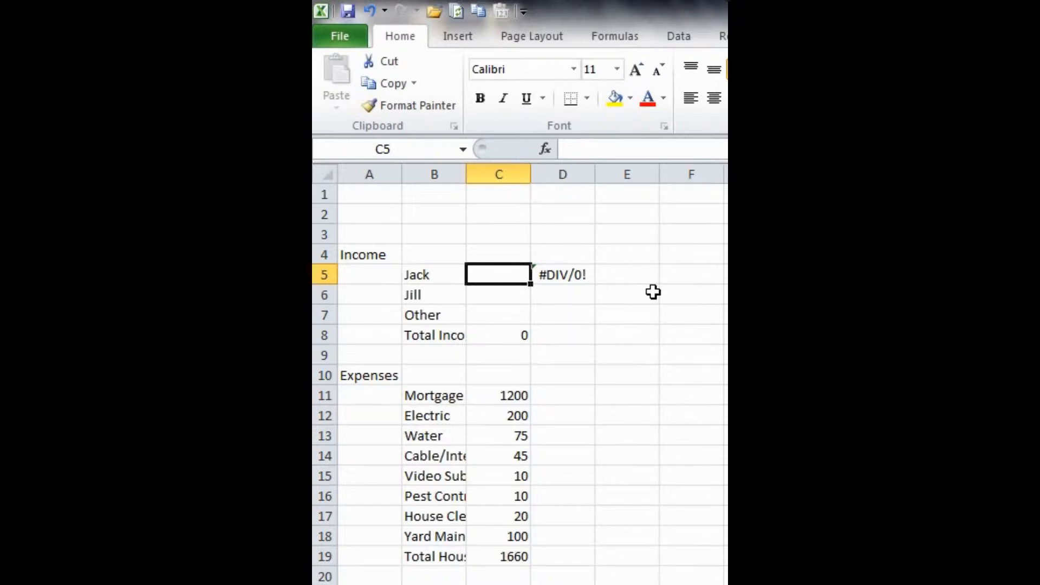
# Step: Wrap the D5 formula inside an IFERROR function
pyautogui.press('Right')
pyautogui.press('Right')
pyautogui.press('Left')
pyautogui.press('Left')
pyautogui.press('Right')
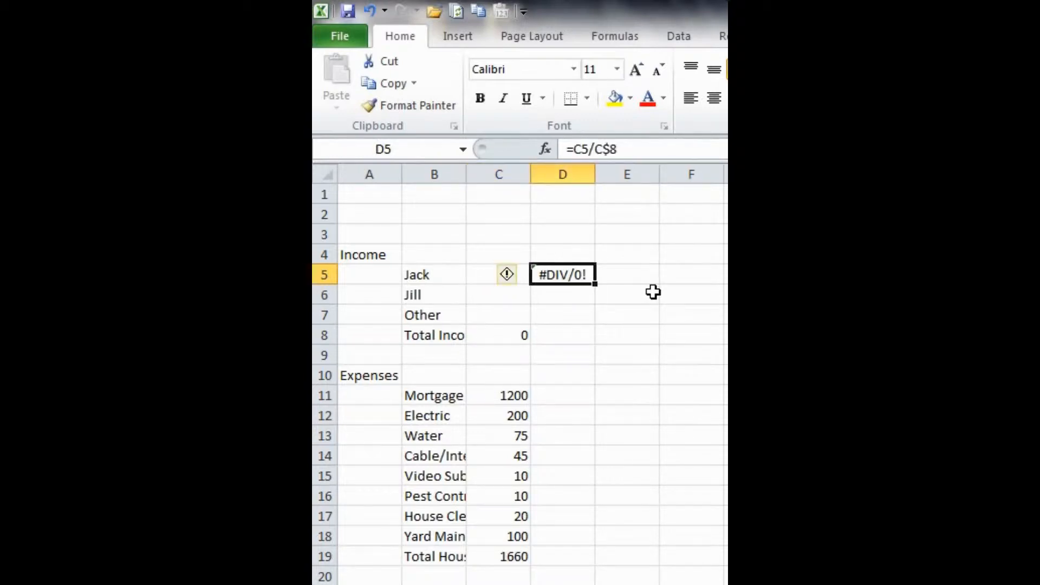
pyautogui.press('Up')
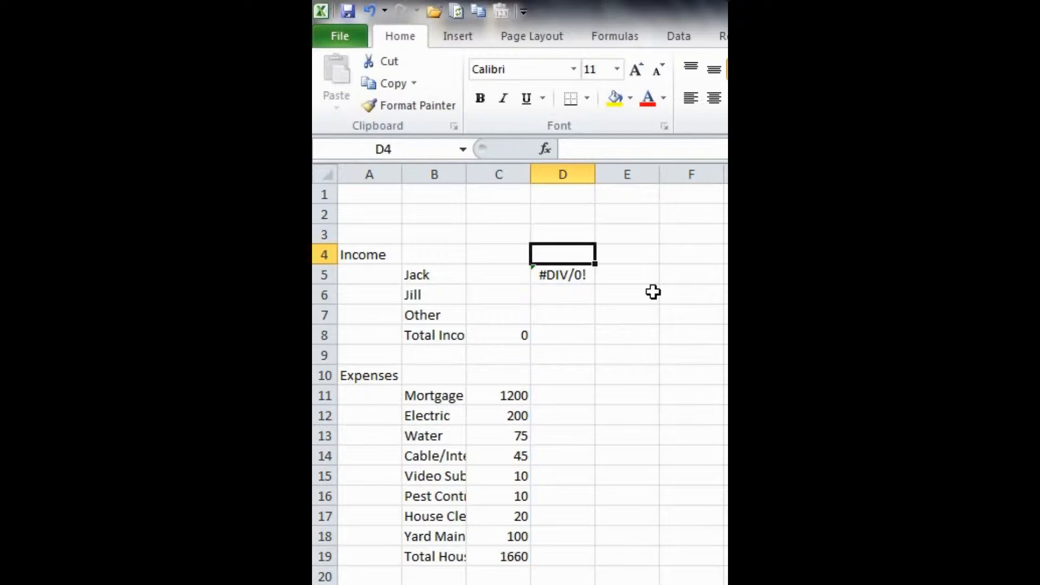
pyautogui.press('Down')
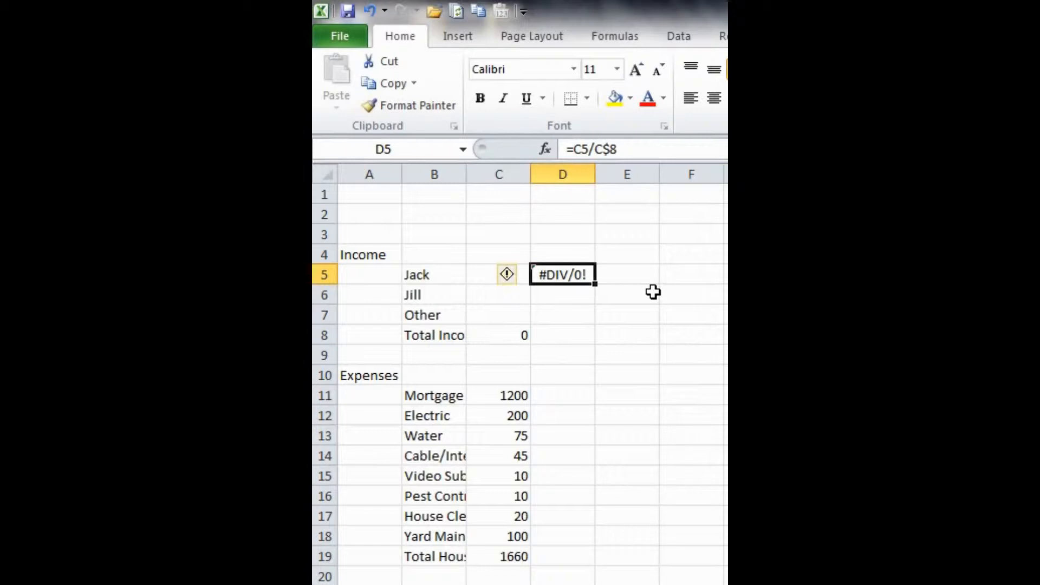
pyautogui.press('F2')
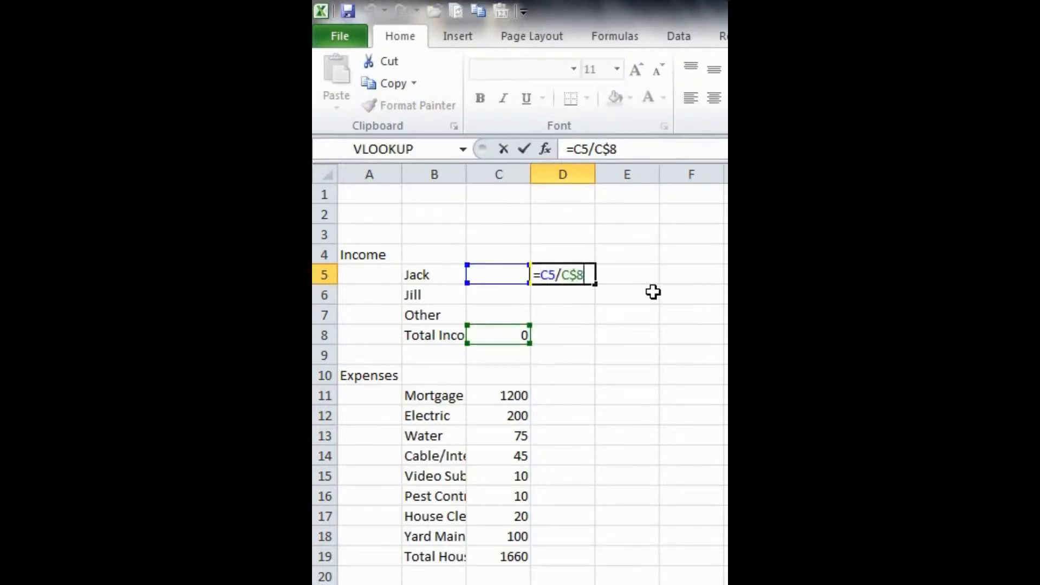
pyautogui.press('Home')
pyautogui.press('Right')
pyautogui.write('IFERROR')
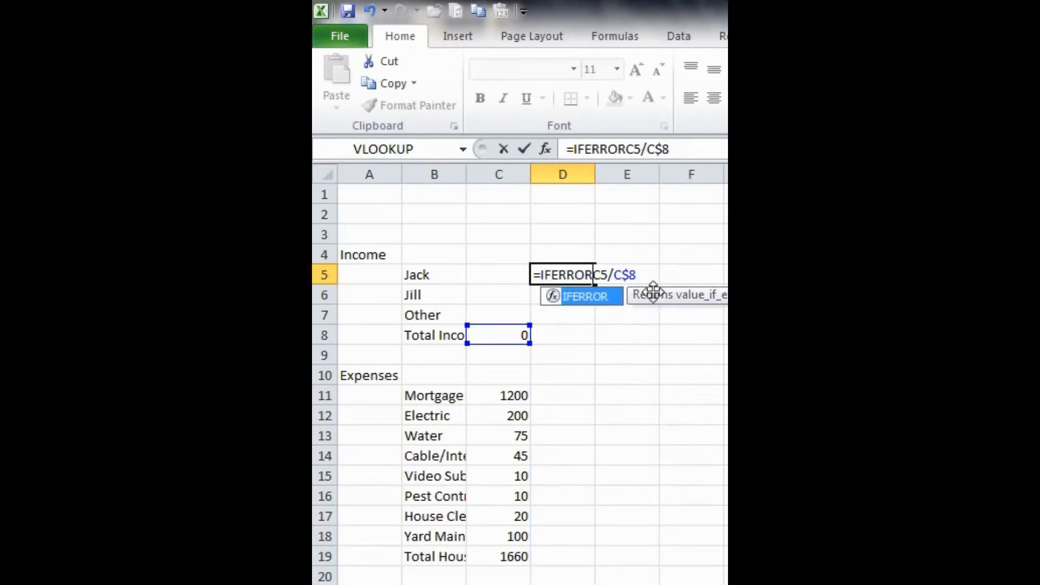
pyautogui.doubleClick(623, 298)
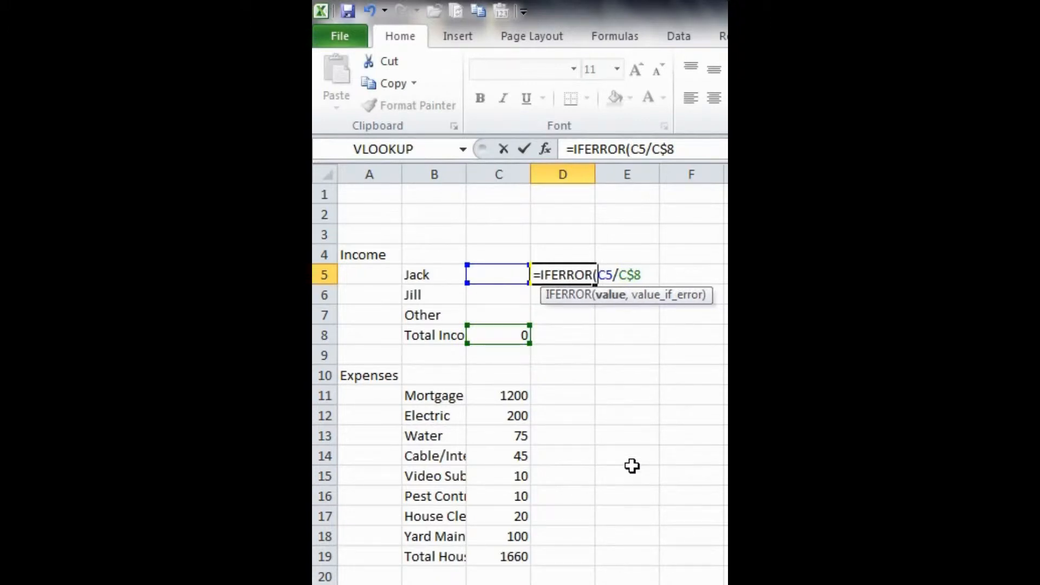
# Step: Set the IFERROR fallback value to "0%" and confirm the formula =IFERROR(C5/C$8,"0%")
pyautogui.press('End')
pyautogui.write(',')
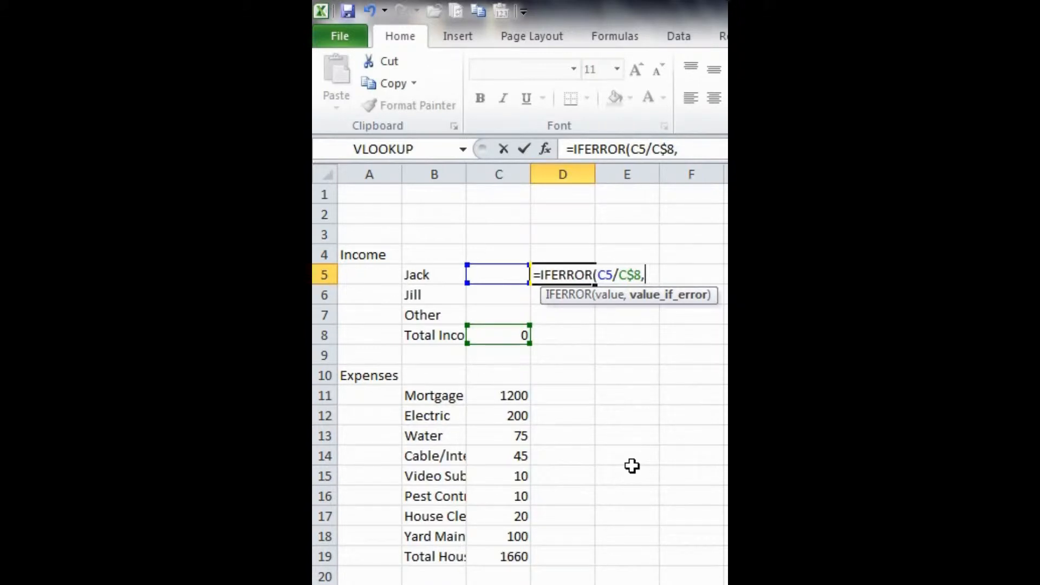
pyautogui.write('"0%"')
pyautogui.write(')')
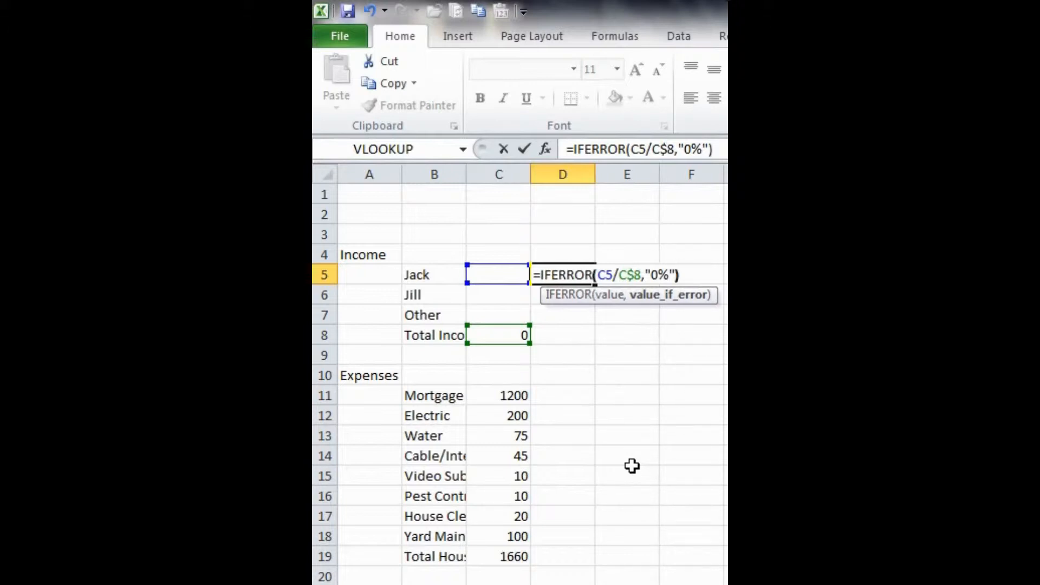
pyautogui.press('Return')
# Step: Right-align the result in D5
pyautogui.press('Up')
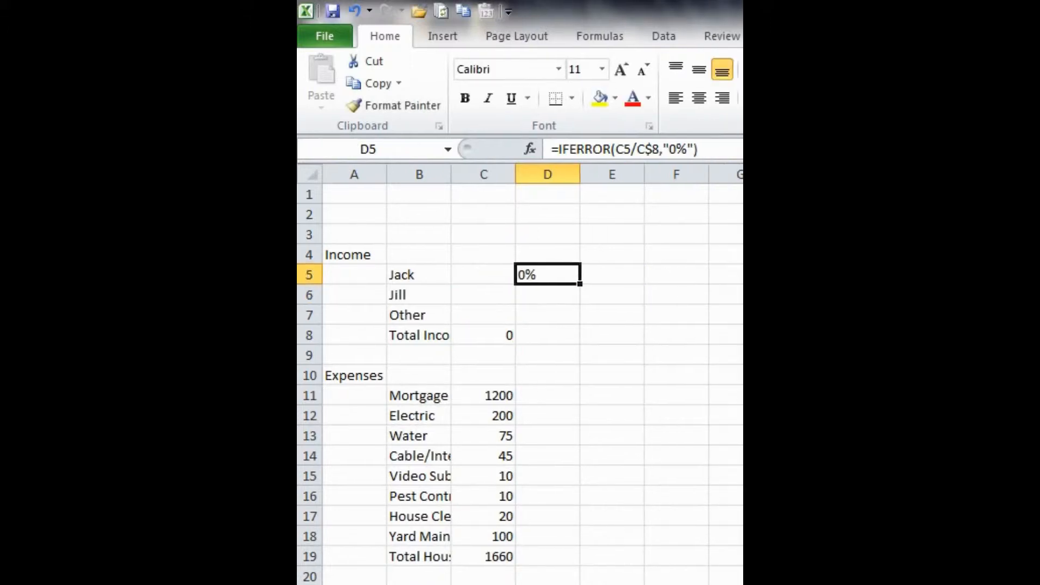
pyautogui.click(545, 267)
pyautogui.click(722, 100)
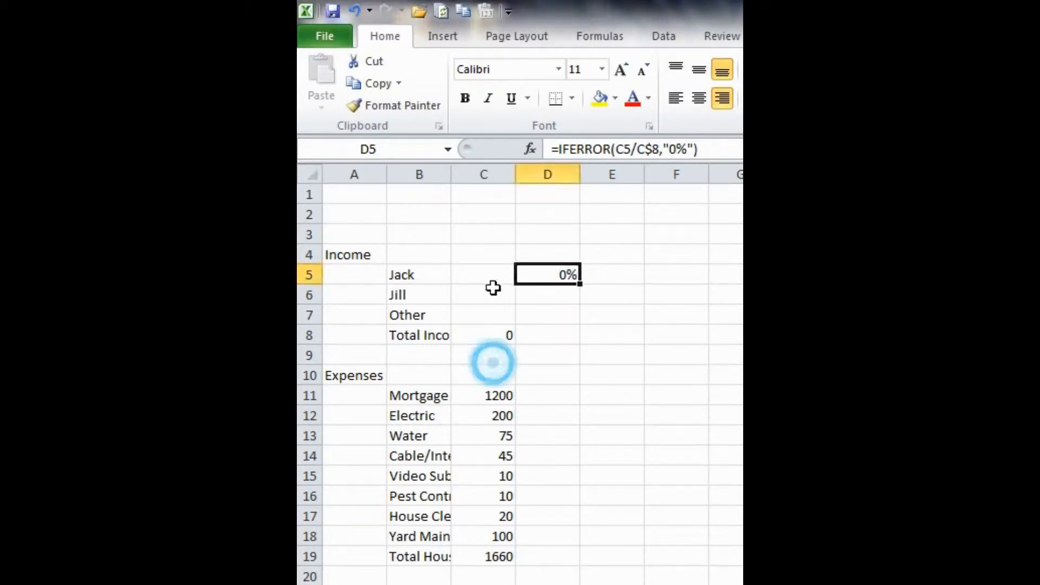
# Step: Re-enter the income values 4000, 4000 and 500 for Jack, Jill and Other
pyautogui.click(481, 273)
pyautogui.write('4000')
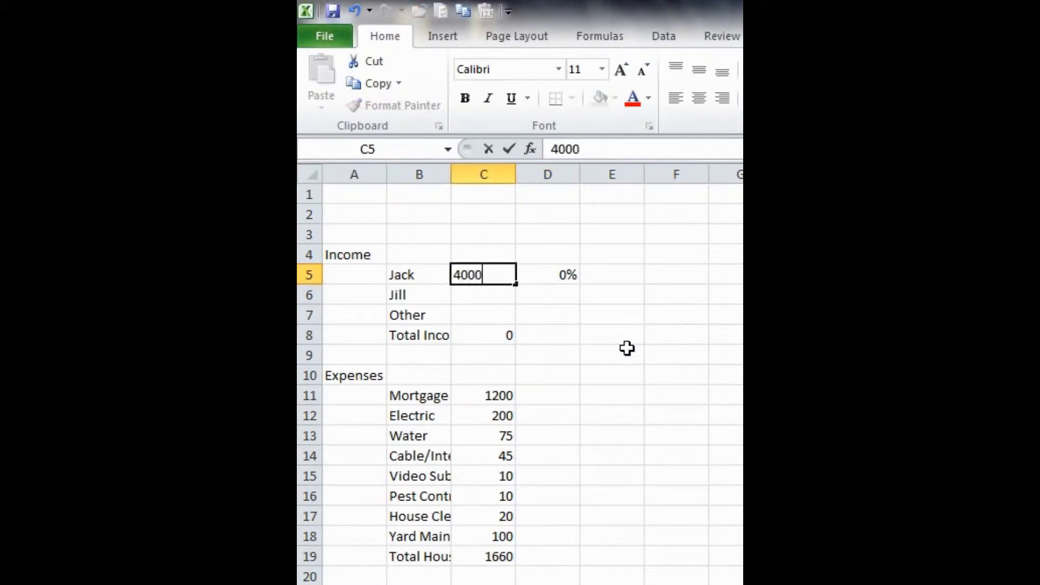
pyautogui.press('Return')
pyautogui.write('4000')
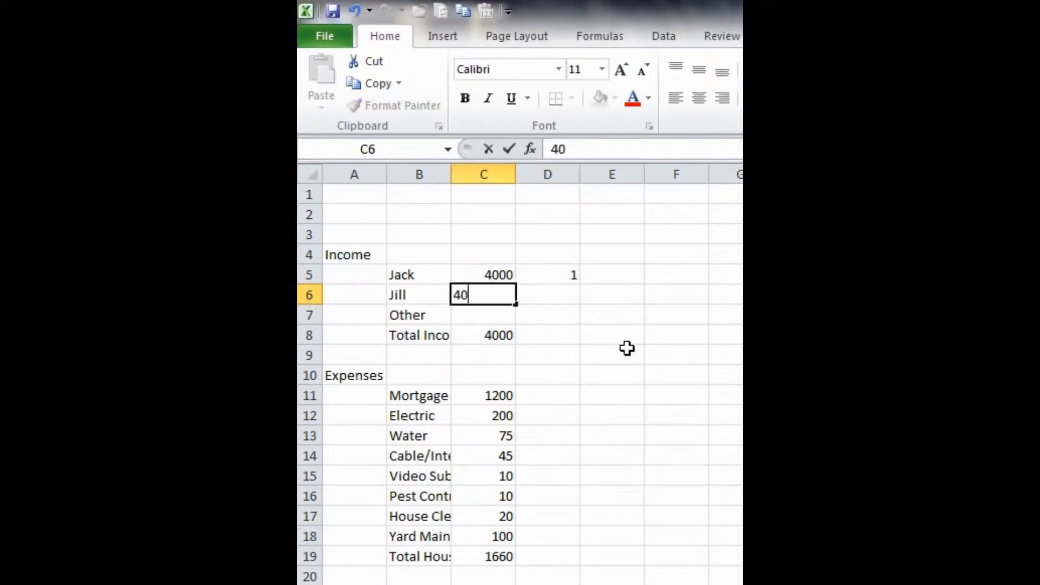
pyautogui.press('Return')
pyautogui.write('500')
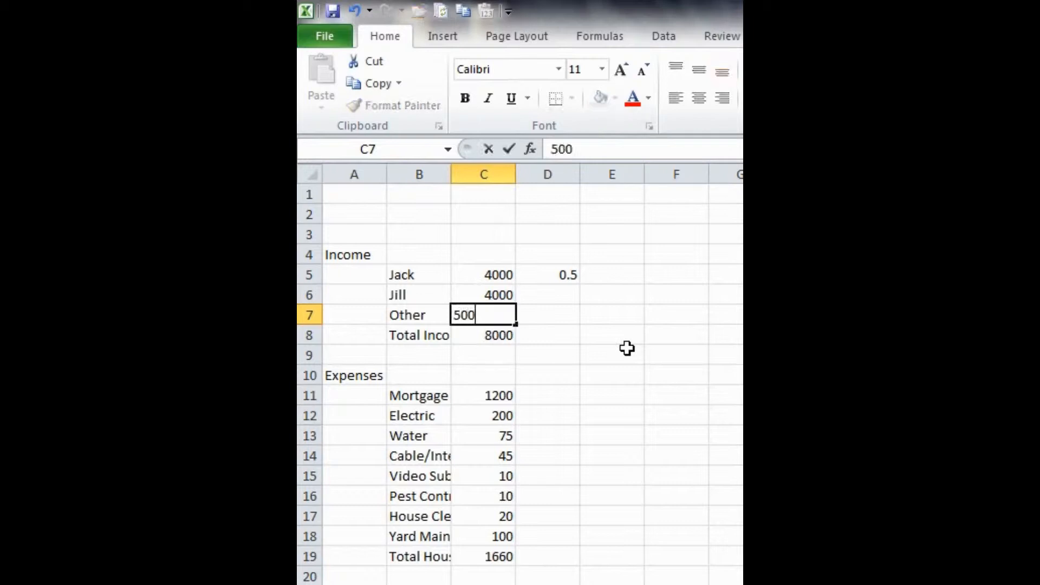
pyautogui.press('Return')
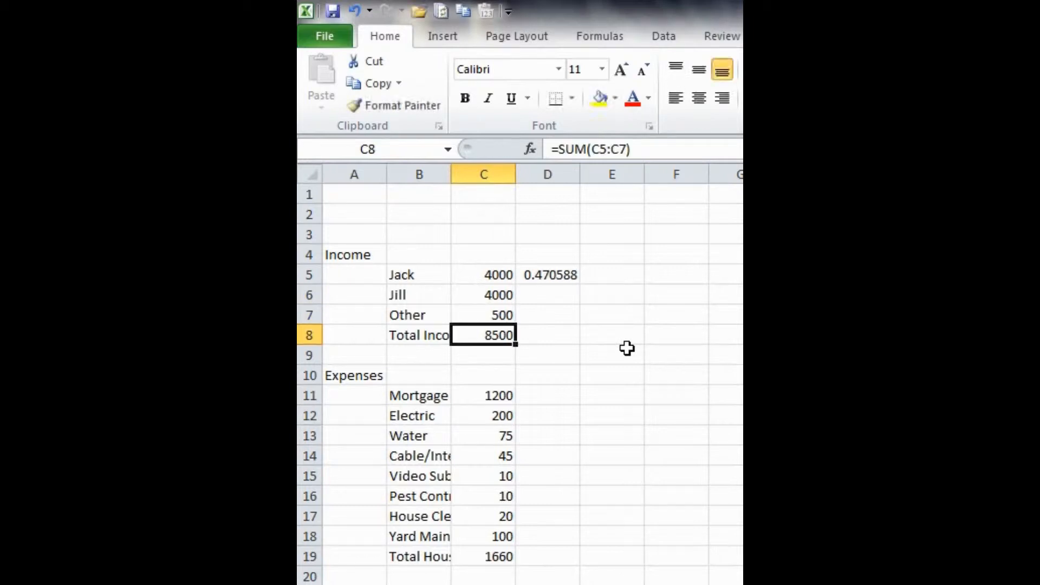
# Step: Apply comma number style to the whole of column C
pyautogui.click(485, 172)
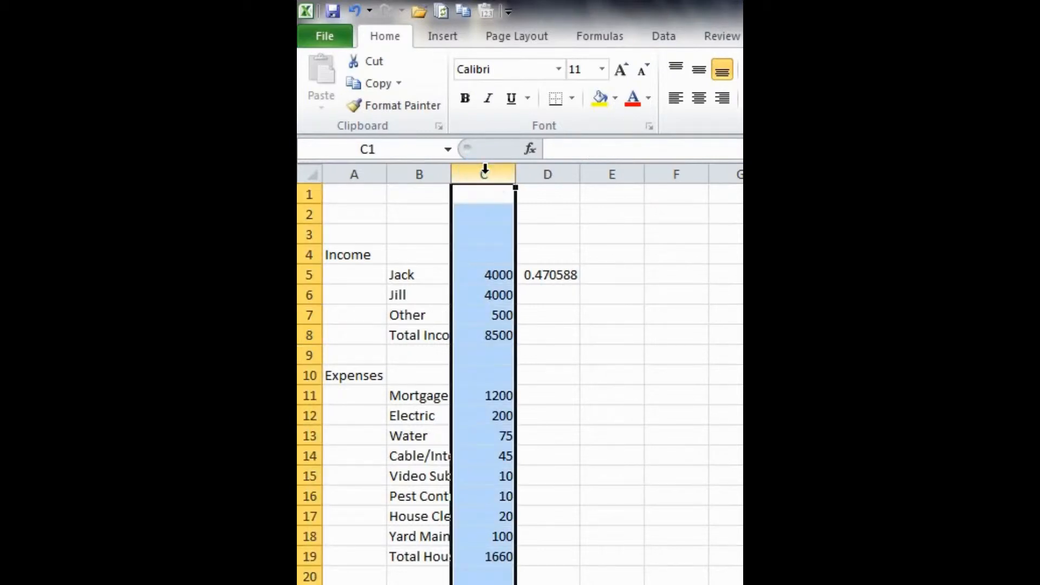
pyautogui.rightClick(484, 232)
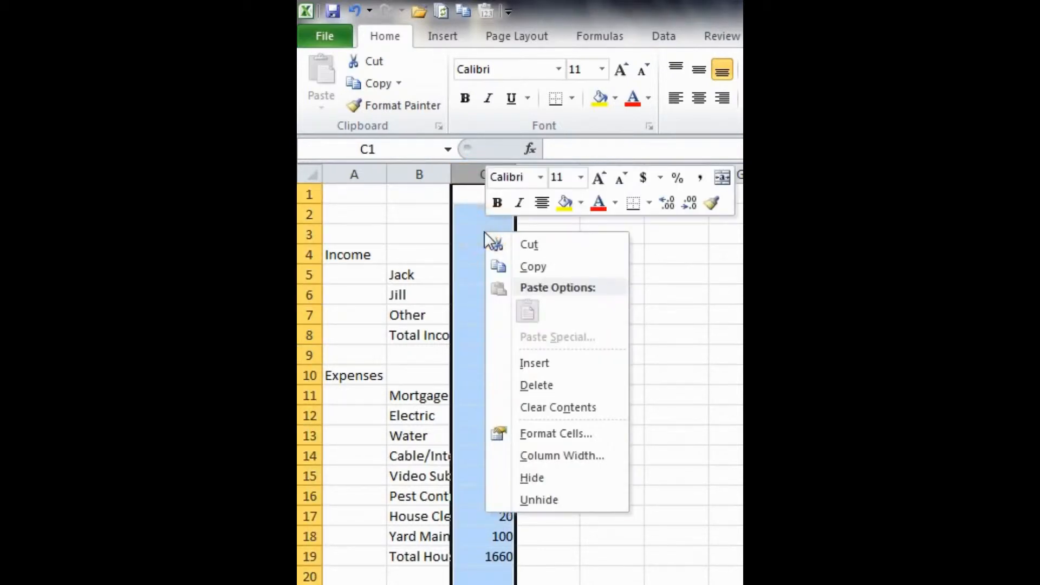
pyautogui.click(699, 177)
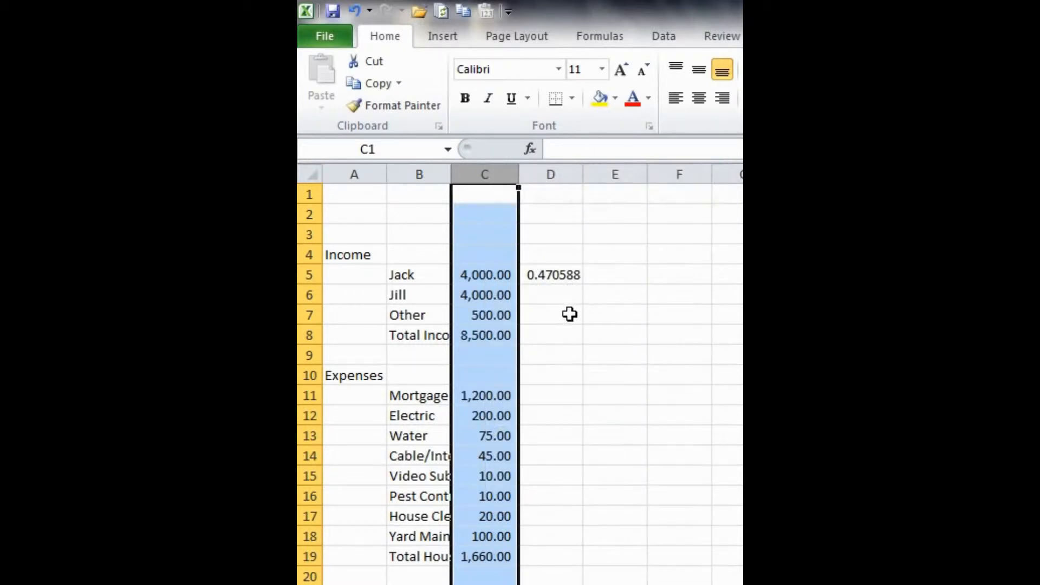
# Step: Apply percent style to the whole of column D
pyautogui.click(550, 313)
pyautogui.click(555, 171)
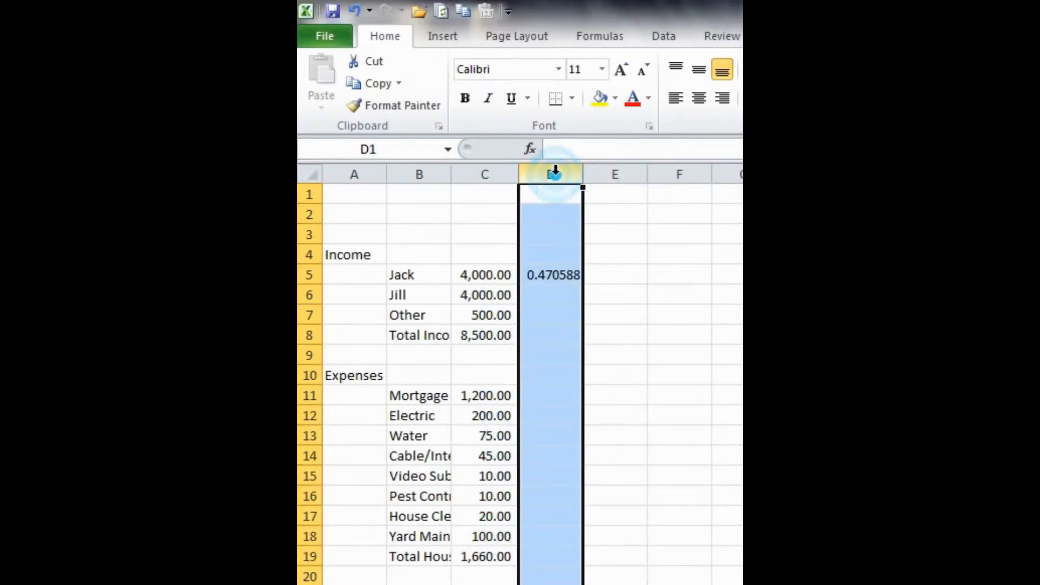
pyautogui.rightClick(547, 223)
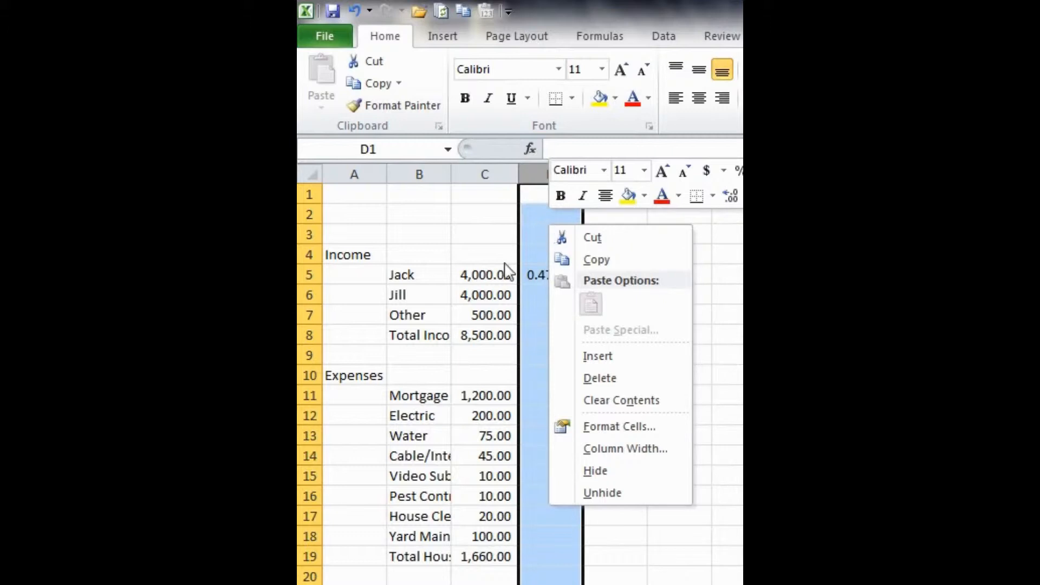
pyautogui.rightClick(526, 384)
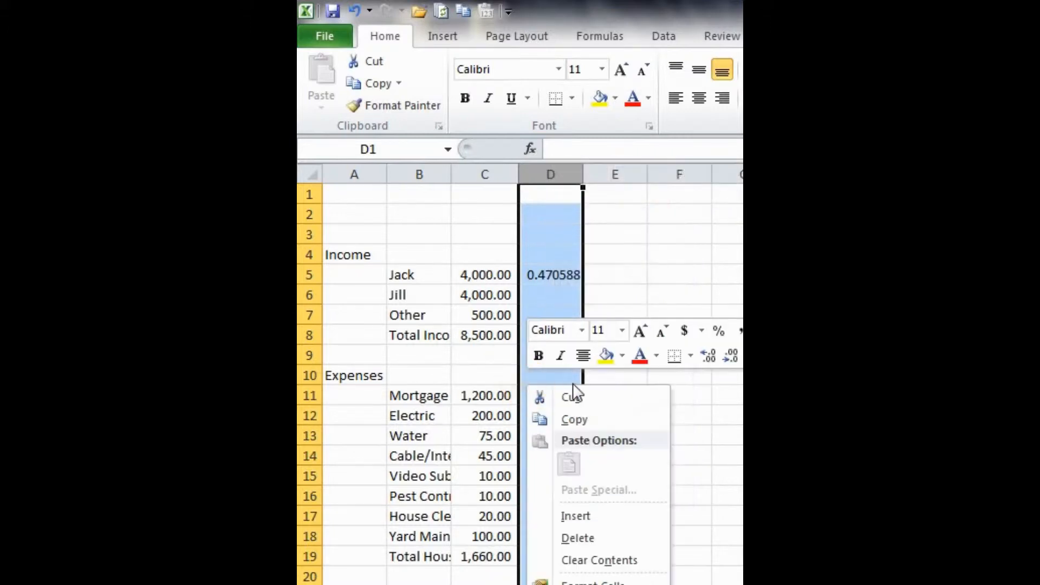
pyautogui.click(719, 331)
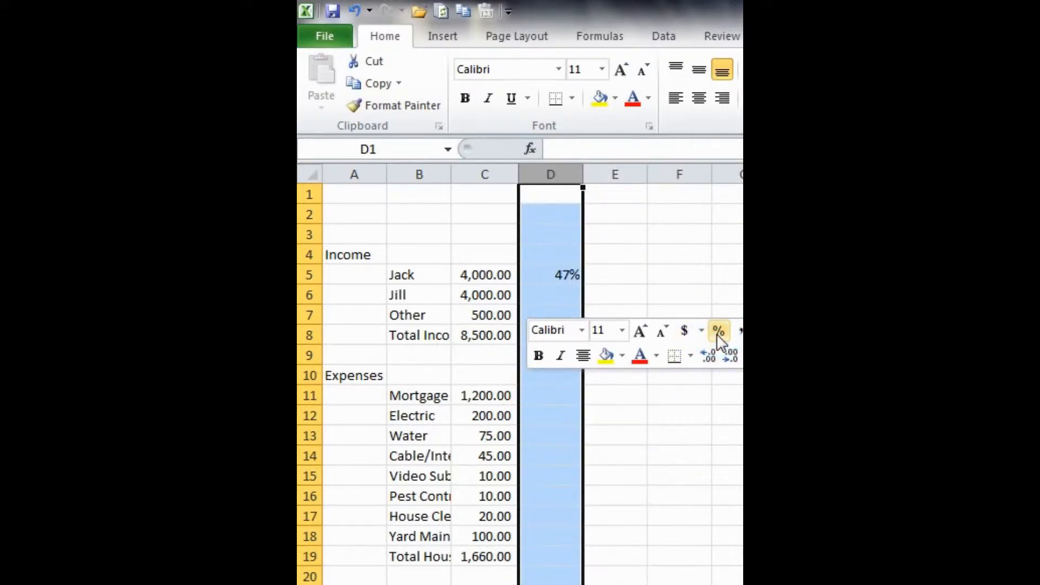
# Step: Copy the D5 percentage formula into D6 and D7 for Jill and Other
pyautogui.click(613, 248)
pyautogui.click(570, 276)
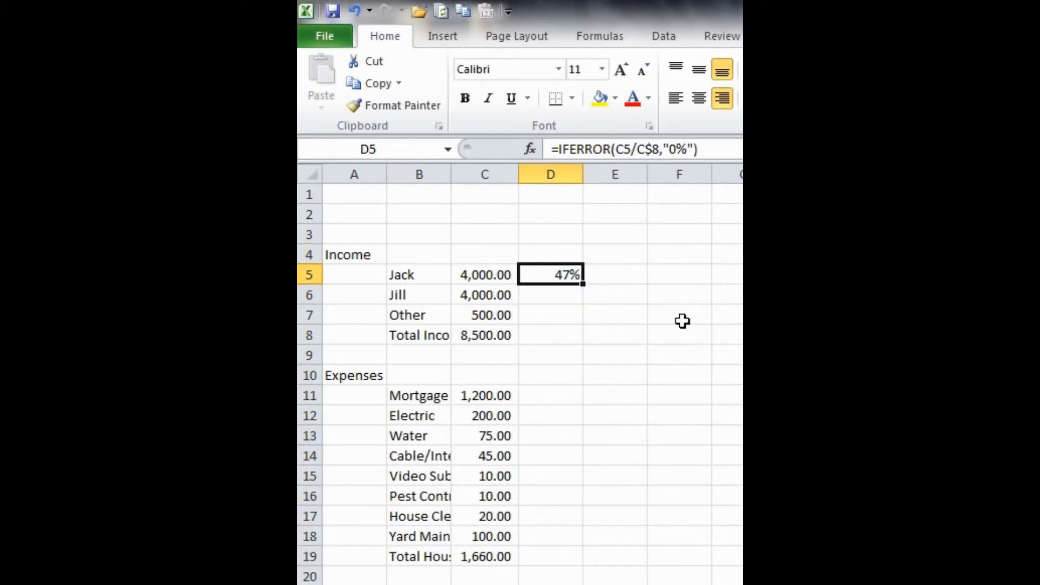
pyautogui.hotkey('ctrl', 'c')
pyautogui.press('Down')
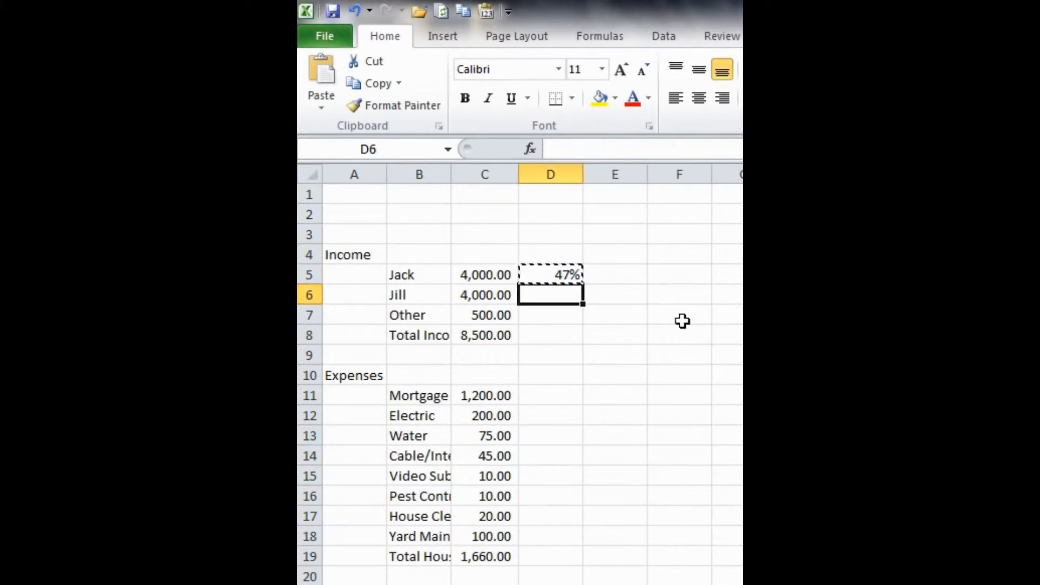
pyautogui.hotkey('ctrl', 'v')
pyautogui.press('Down')
pyautogui.hotkey('ctrl', 'v')
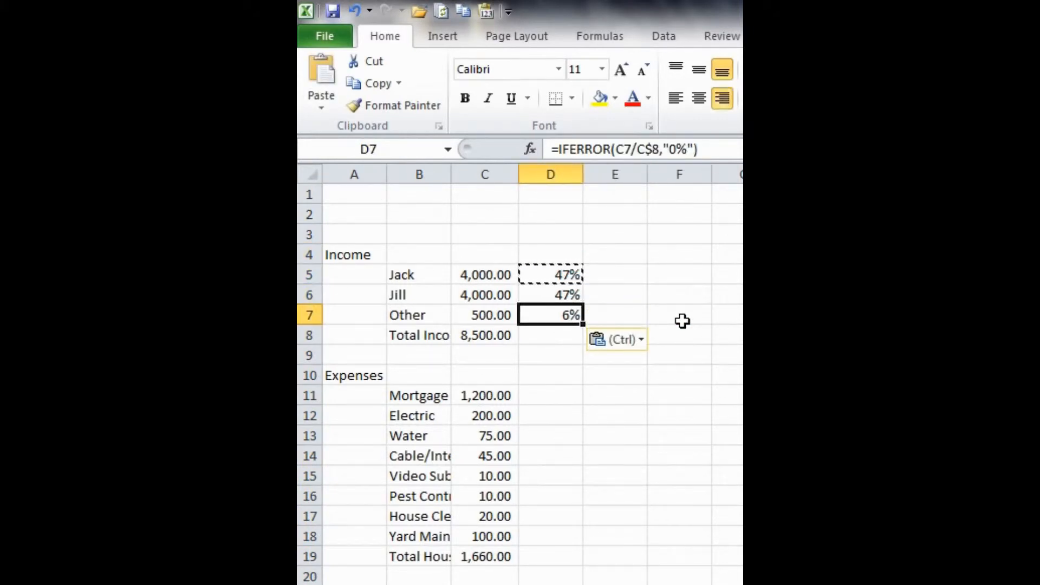
pyautogui.press('Escape')
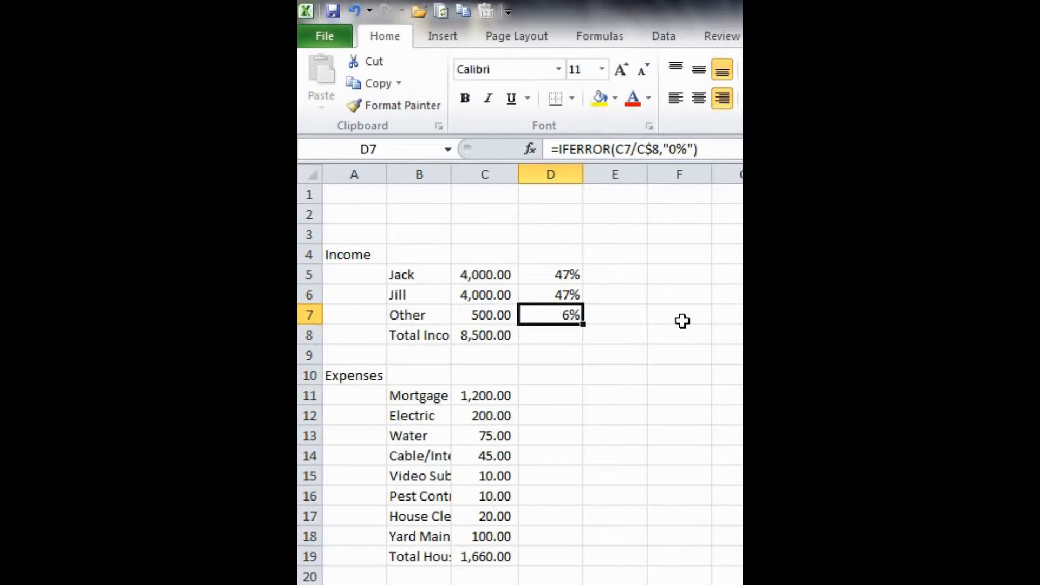
# Step: Inspect the copied formulas in D7, D6 and D5 to check their cell references
pyautogui.press('F2')
pyautogui.press('Escape')
pyautogui.press('Up')
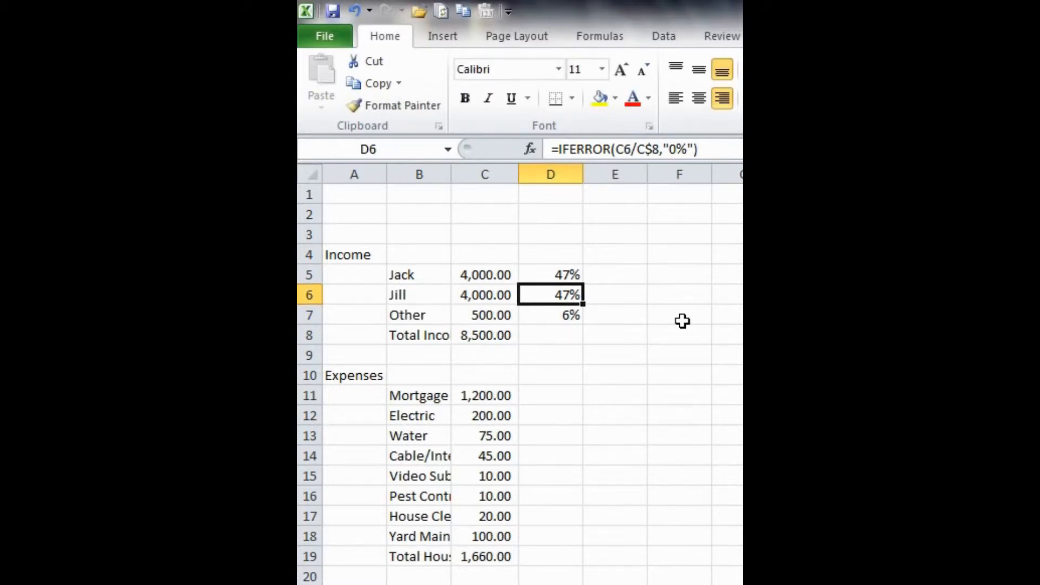
pyautogui.press('F2')
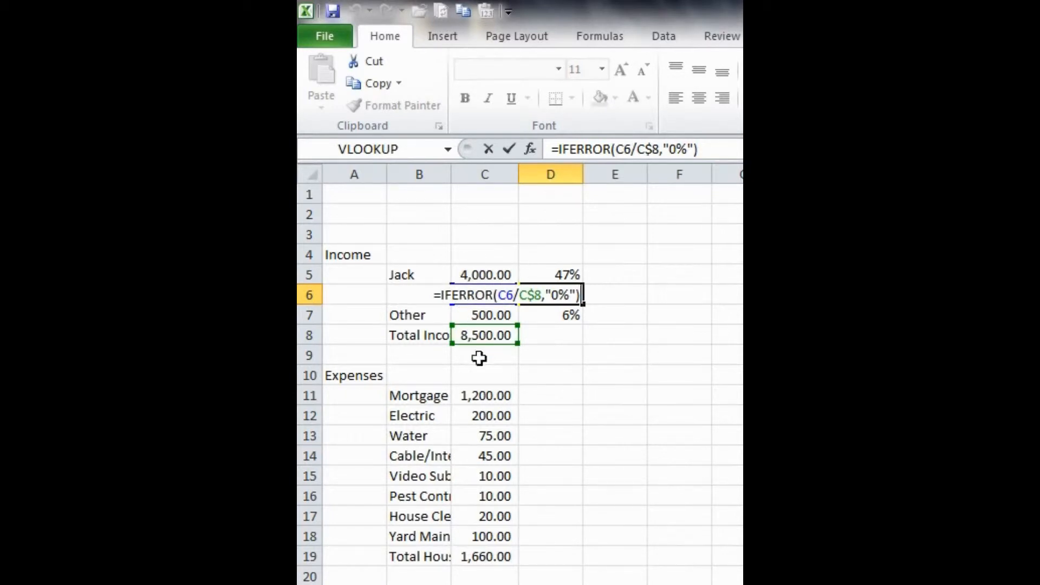
pyautogui.click(513, 293)
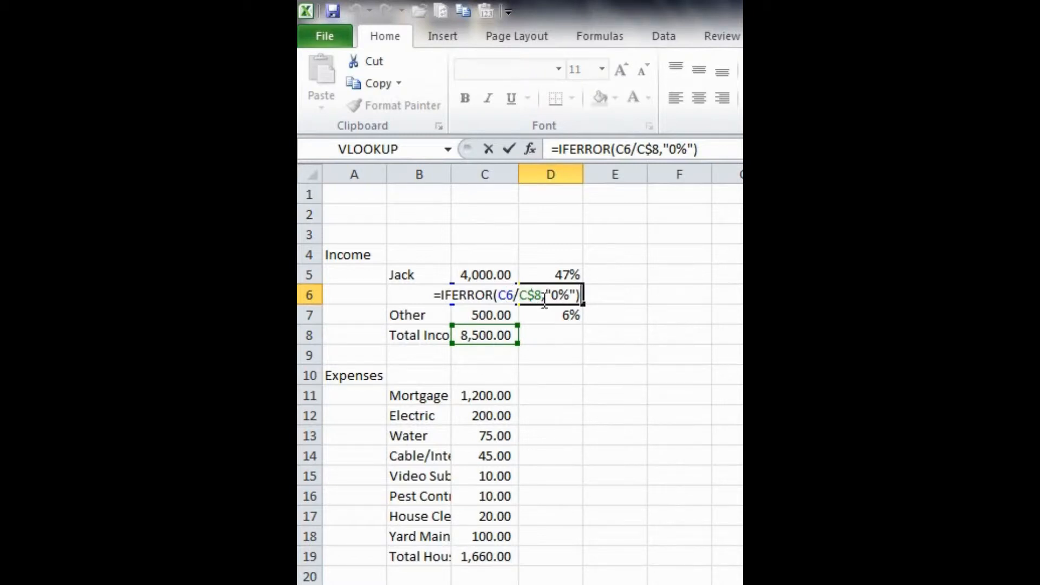
pyautogui.hotkey('ctrl', 'Return')
pyautogui.press('Up')
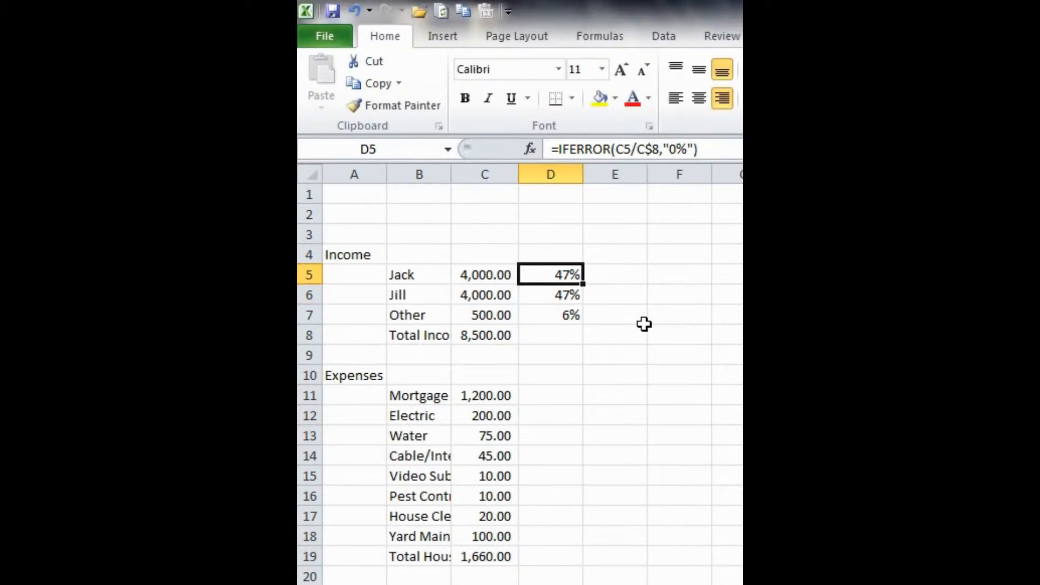
# Step: Copy the D5 formula into D11 for the Mortgage row
pyautogui.hotkey('ctrl', 'c')
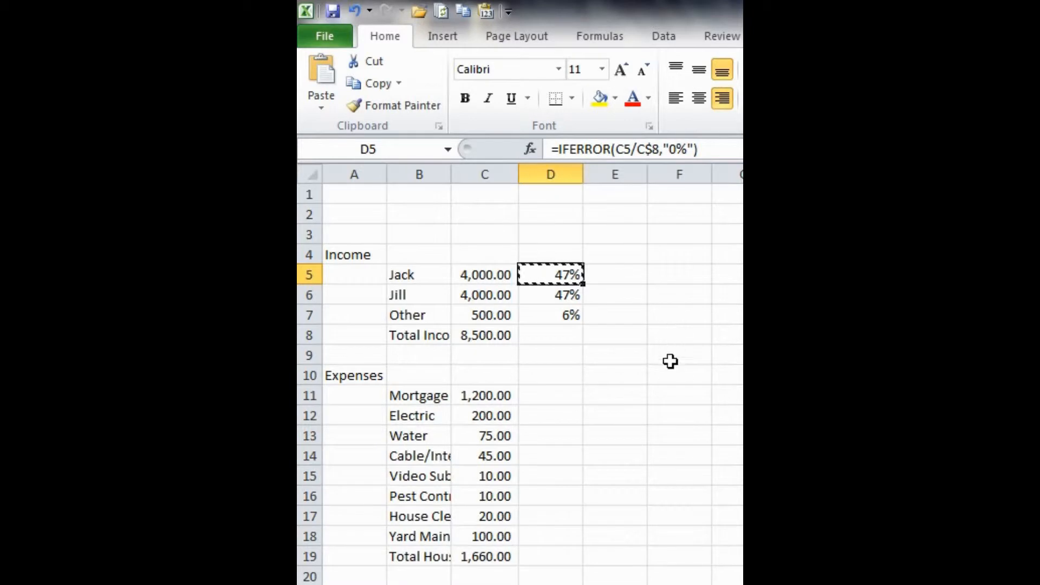
pyautogui.click(546, 394)
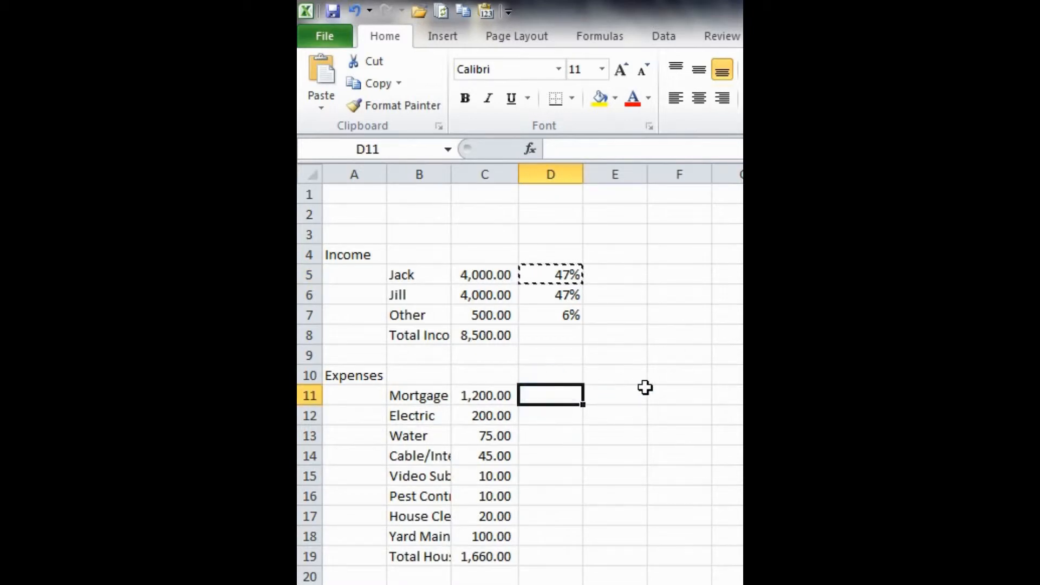
pyautogui.hotkey('ctrl', 'v')
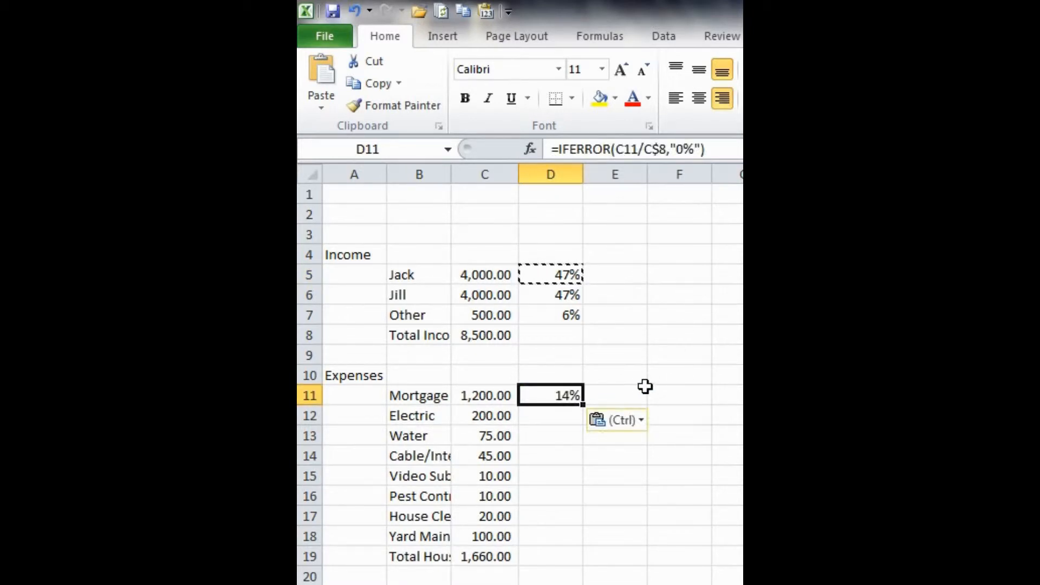
pyautogui.press('Escape')
# Step: Change the D11 formula to divide by C$19, the Total Household value, instead of C$8
pyautogui.scroll(-1, 605, 332)
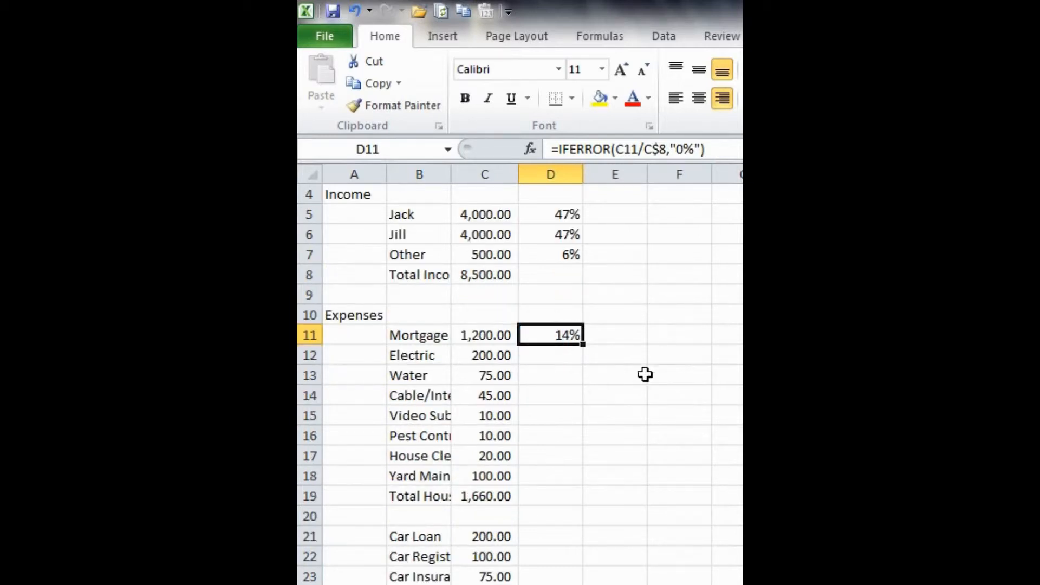
pyautogui.press('F2')
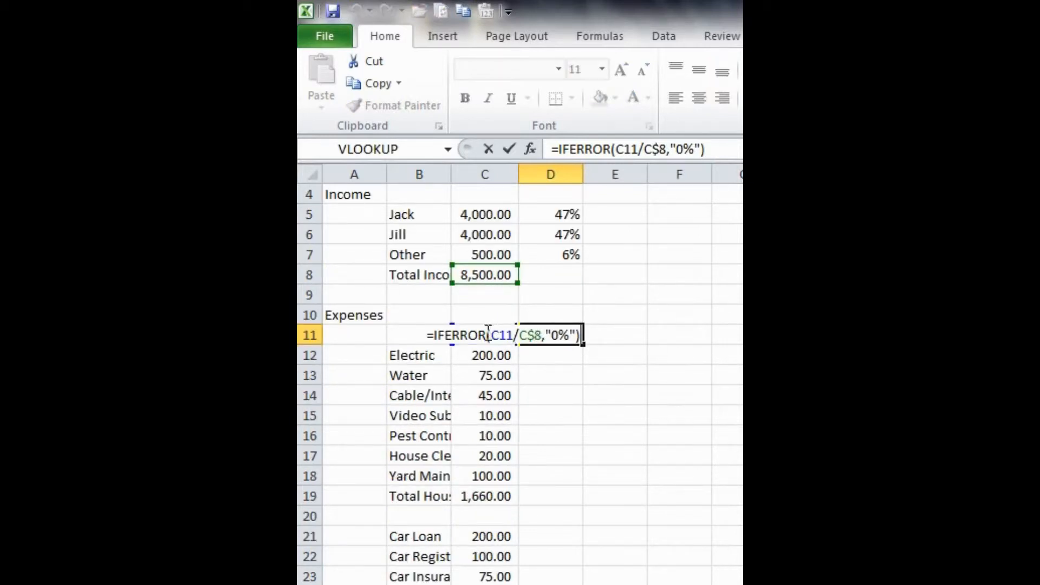
pyautogui.press('Escape')
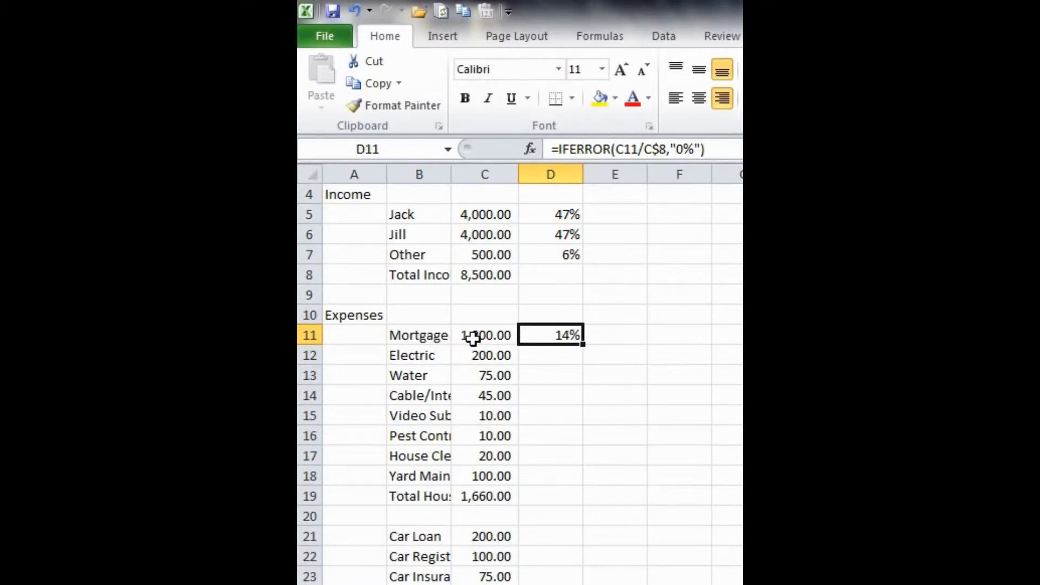
pyautogui.press('F2')
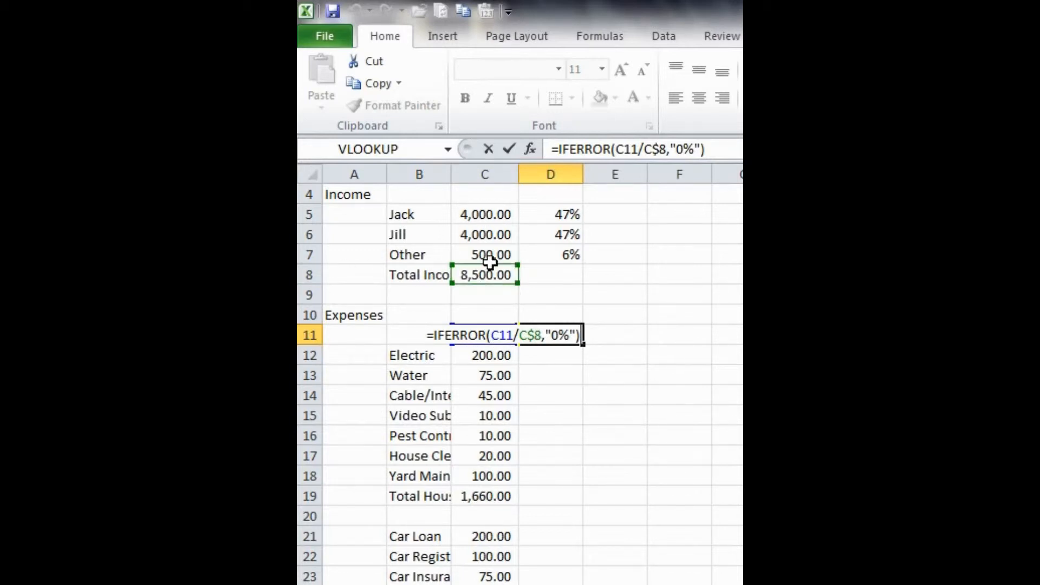
pyautogui.moveTo(490, 264); pyautogui.dragTo(494, 495)
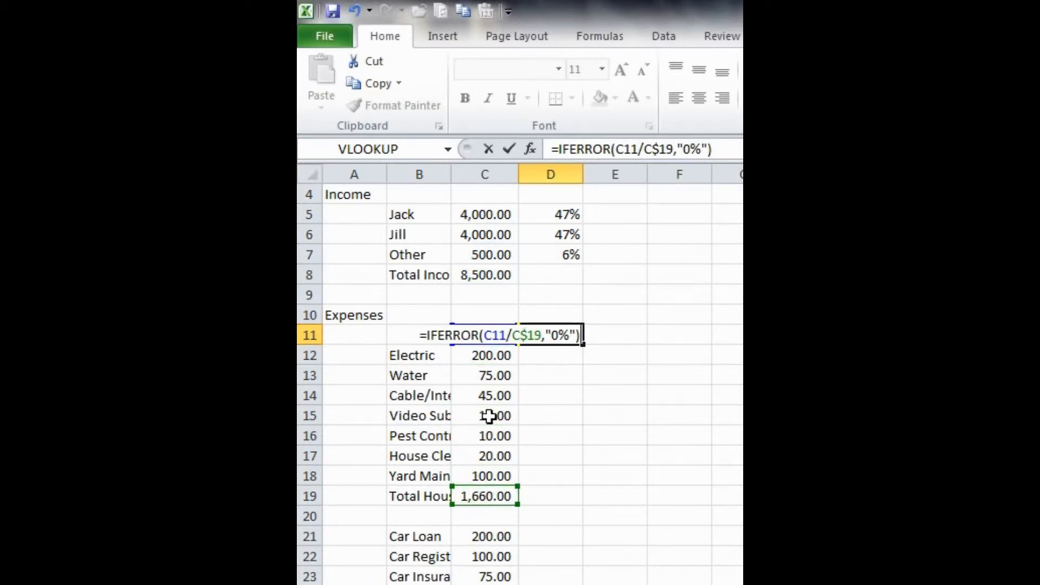
pyautogui.press('Return')
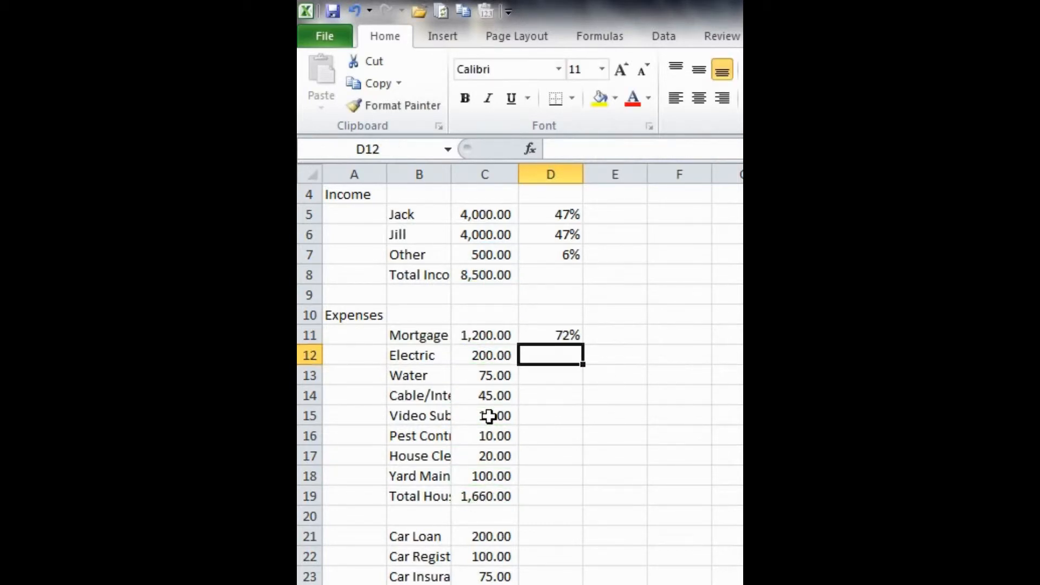
# Step: Resize columns B and C to fit their contents and fill the D11 formula down through D18
pyautogui.press('Up')
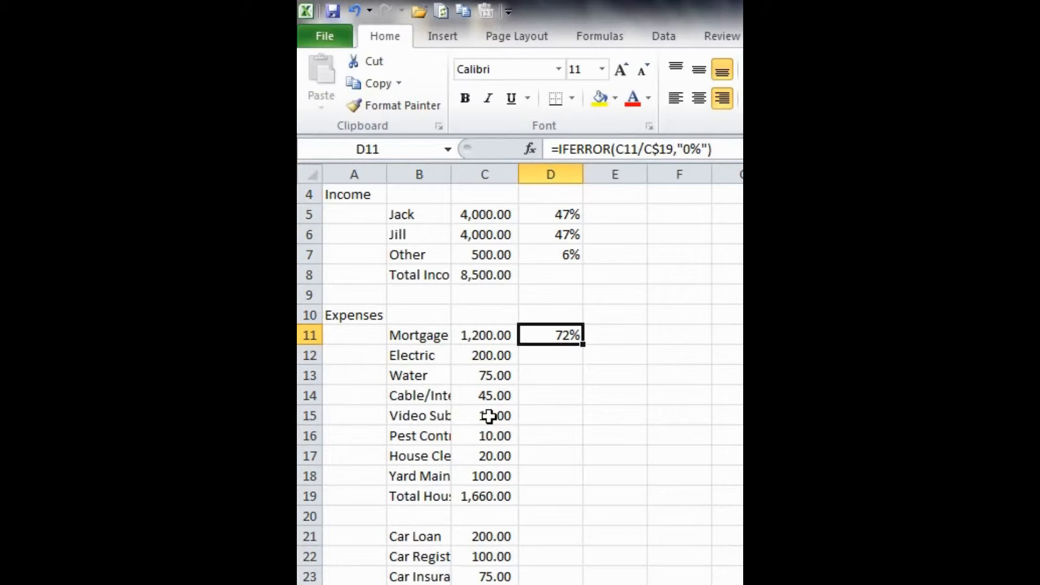
pyautogui.hotkey('shift', 'Down')
pyautogui.hotkey('shift', 'Down')
pyautogui.hotkey('shift', 'Down')
pyautogui.hotkey('shift', 'Down')
pyautogui.hotkey('shift', 'Down')
pyautogui.hotkey('shift', 'Down')
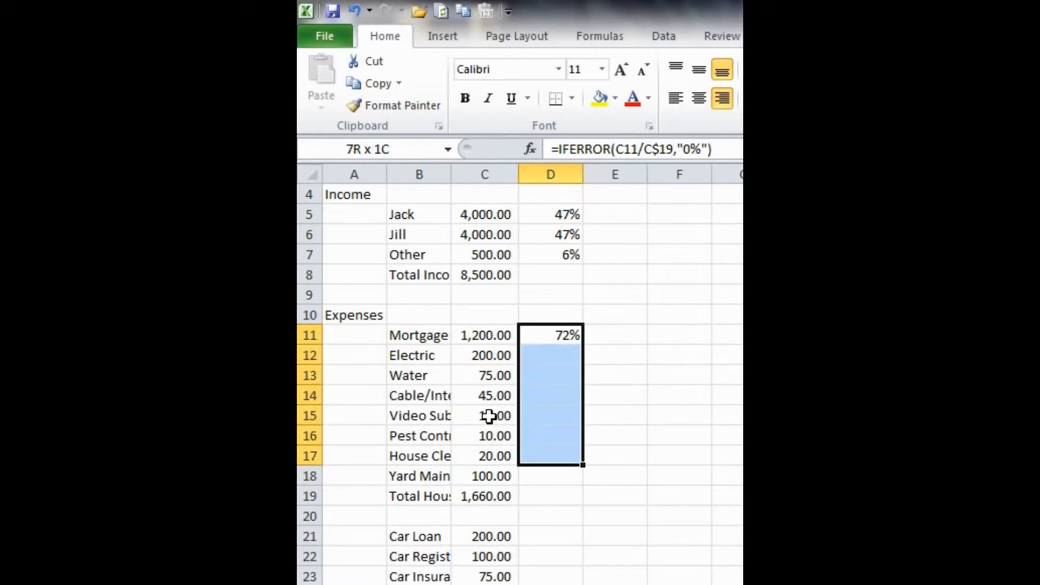
pyautogui.hotkey('shift', 'Down')
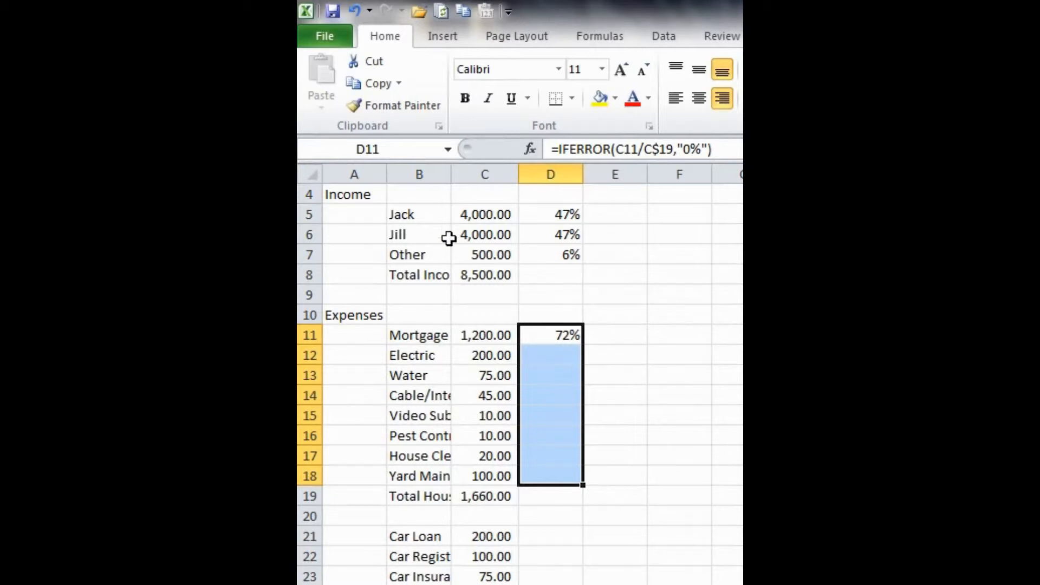
pyautogui.doubleClick(450, 173)
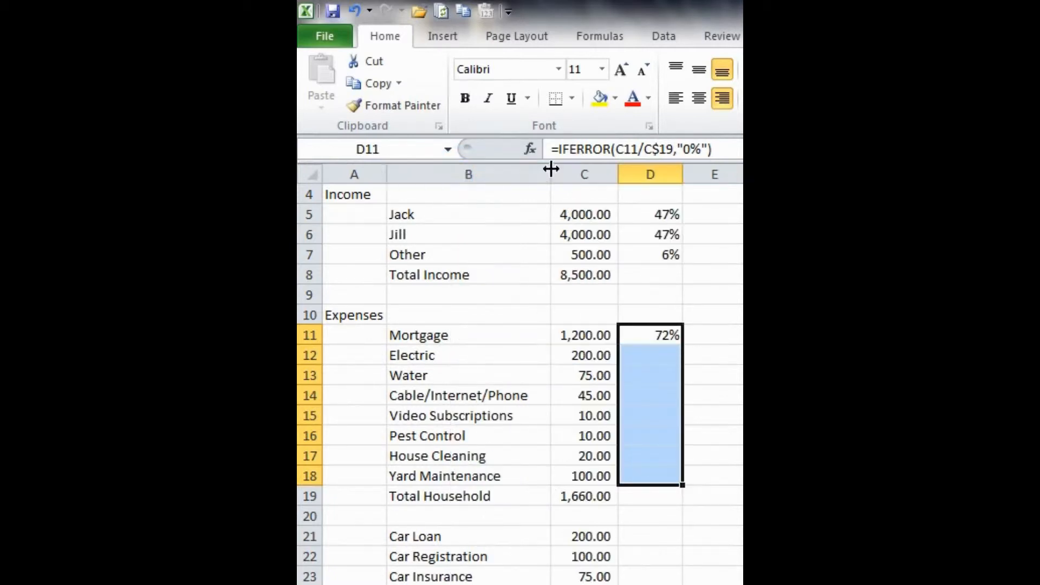
pyautogui.moveTo(550, 166); pyautogui.dragTo(534, 167)
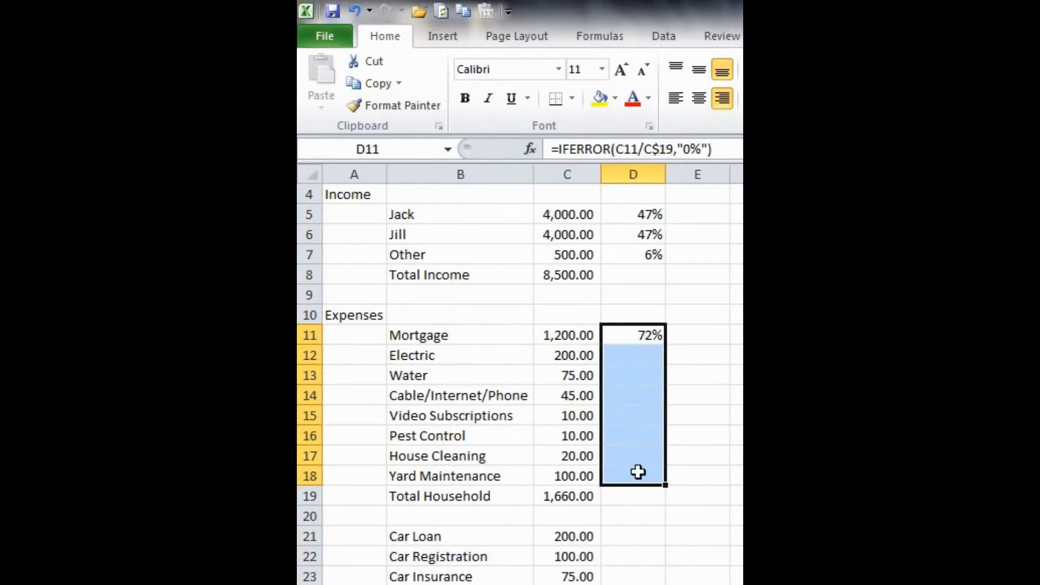
pyautogui.hotkey('ctrl', 'd')
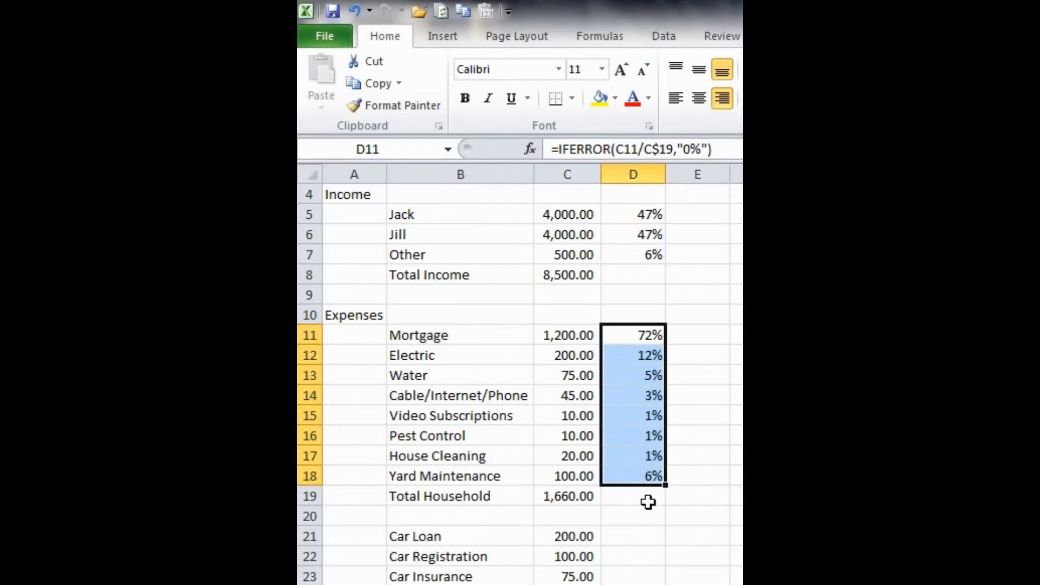
# Step: Copy the D12 formula into D21 for the Car Loan row
pyautogui.click(649, 498)
pyautogui.scroll(-1, 651, 502)
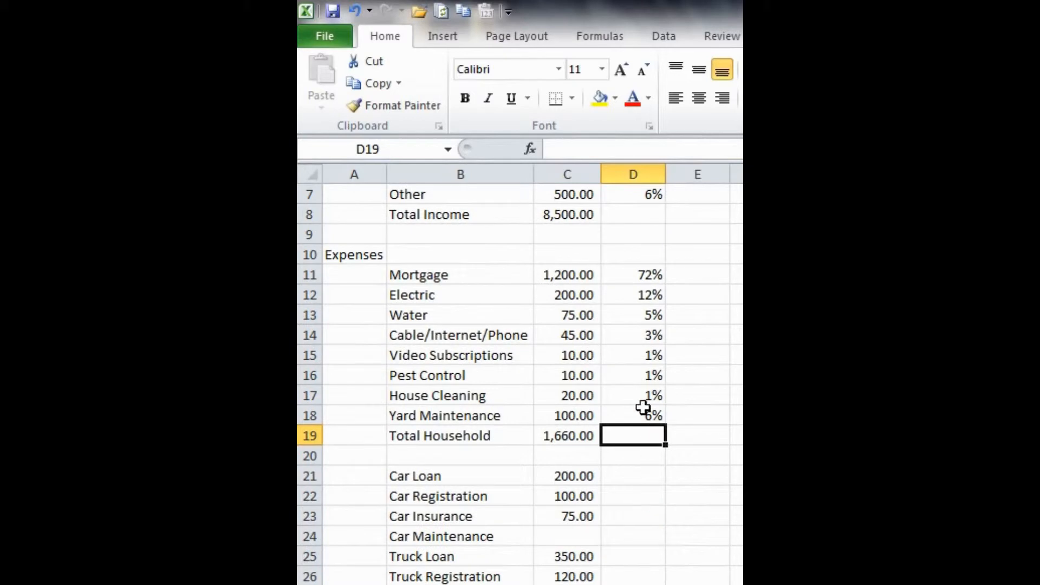
pyautogui.click(637, 293)
pyautogui.hotkey('ctrl', 'c')
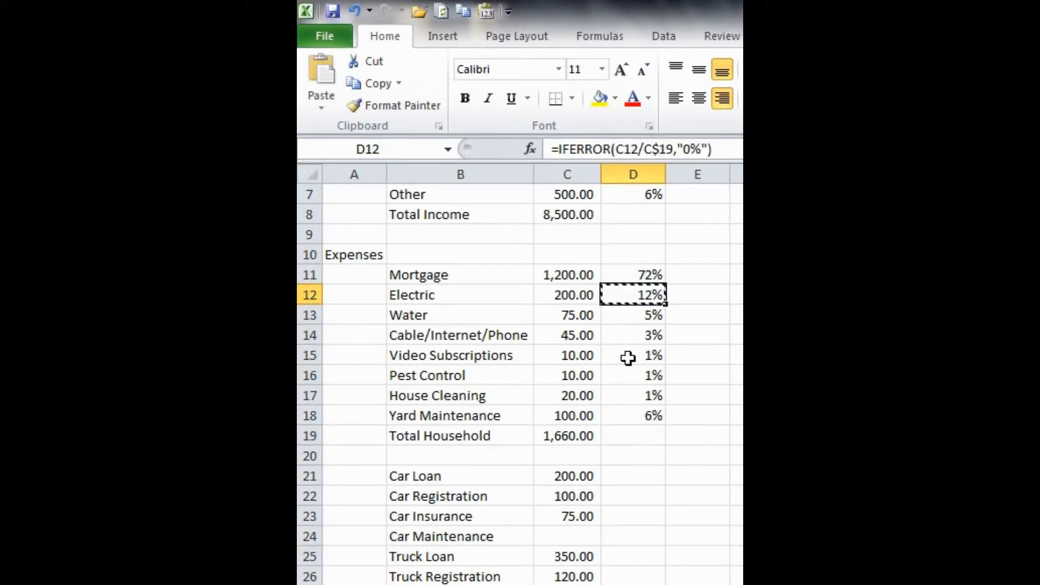
pyautogui.scroll(-2, 628, 358)
pyautogui.click(627, 358)
pyautogui.hotkey('ctrl', 'v')
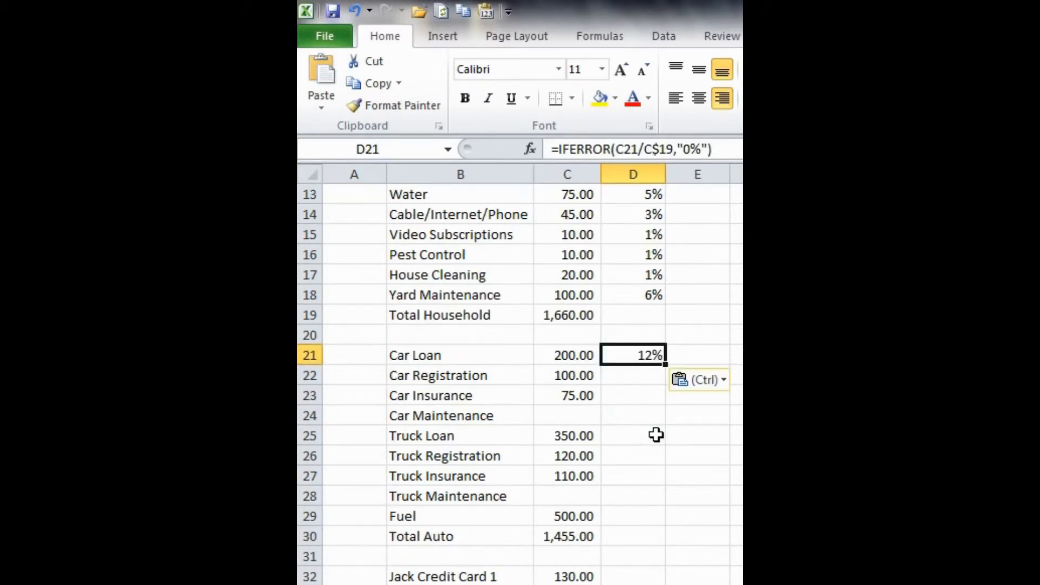
pyautogui.press('Escape')
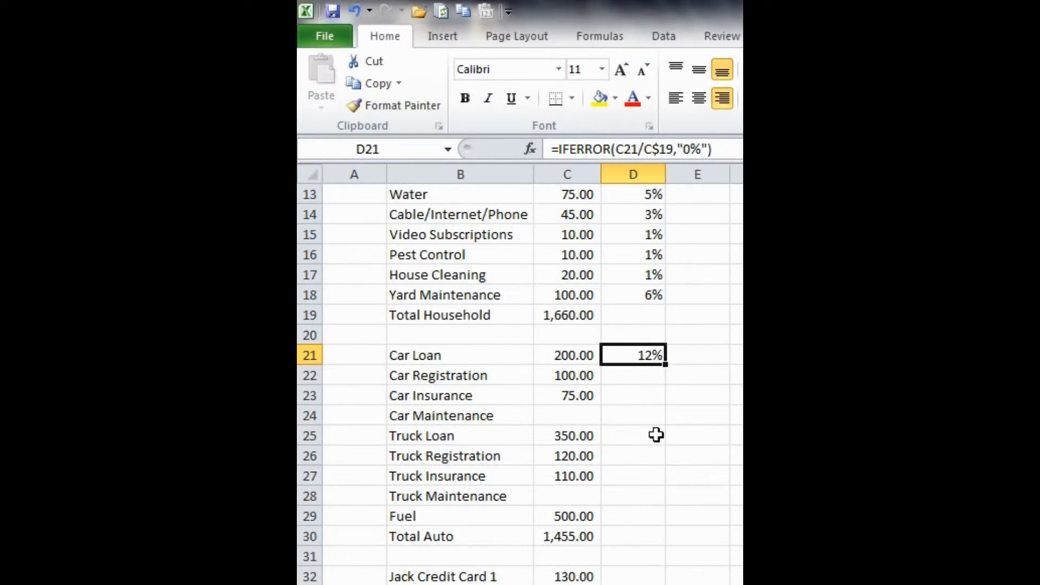
# Step: Change the D21 formula to divide by C$30, the Total Auto value
pyautogui.press('F2')
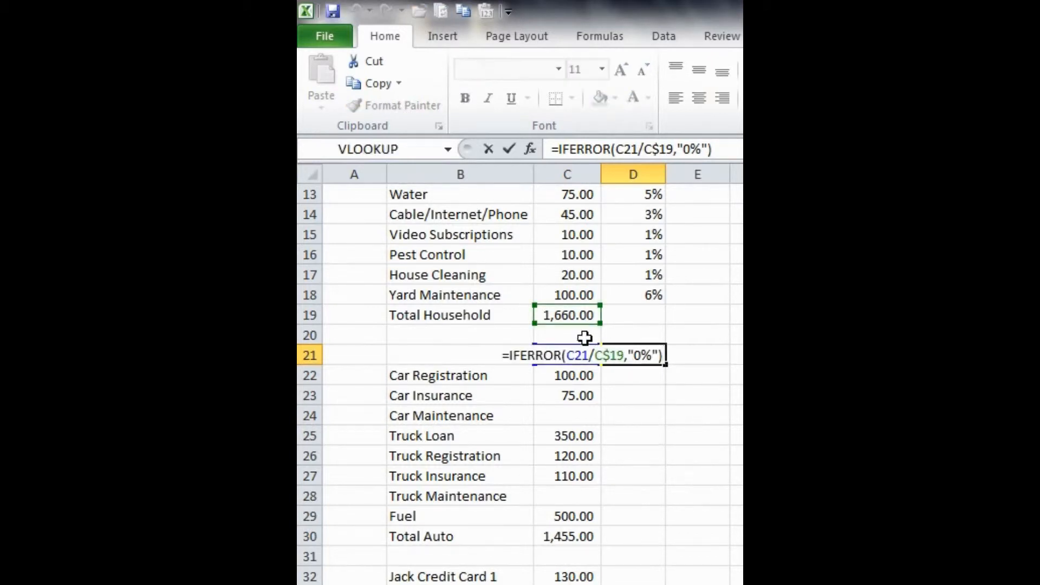
pyautogui.click(565, 307)
pyautogui.moveTo(564, 305); pyautogui.dragTo(576, 536)
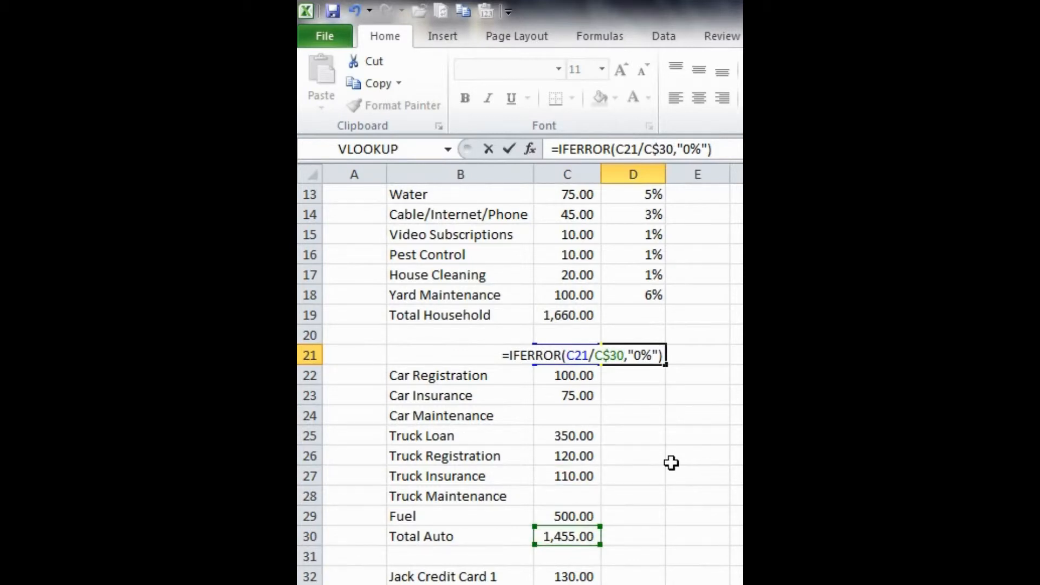
pyautogui.press('Return')
# Step: Fill the D21 formula down through D29 for the remaining auto expenses
pyautogui.press('Up')
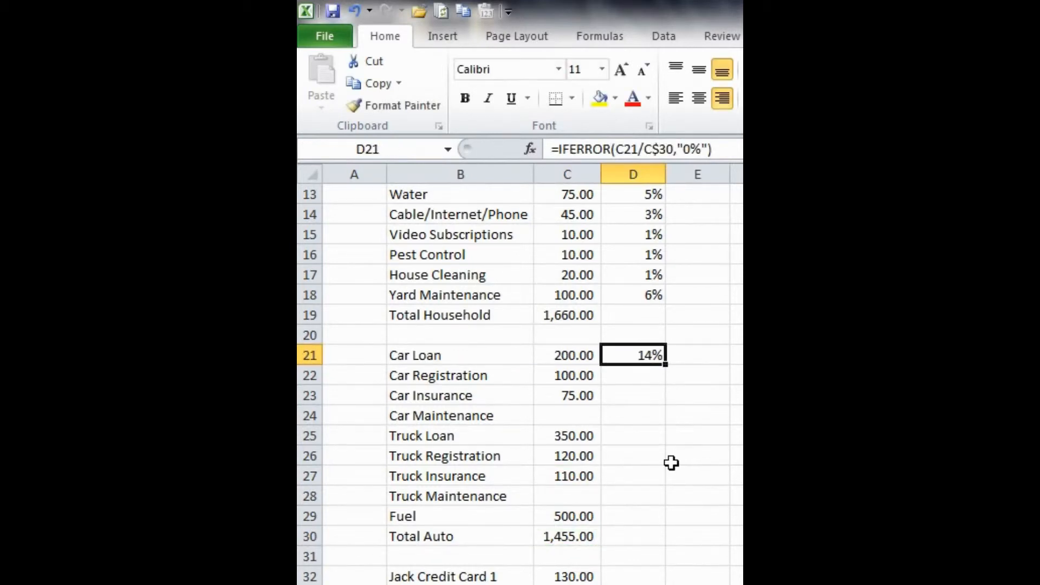
pyautogui.hotkey('shift', 'Down')
pyautogui.hotkey('shift', 'Down')
pyautogui.hotkey('shift', 'Down')
pyautogui.hotkey('shift', 'Down')
pyautogui.hotkey('shift', 'Down')
pyautogui.hotkey('shift', 'Down')
pyautogui.hotkey('shift', 'Down')
pyautogui.hotkey('shift', 'Down')
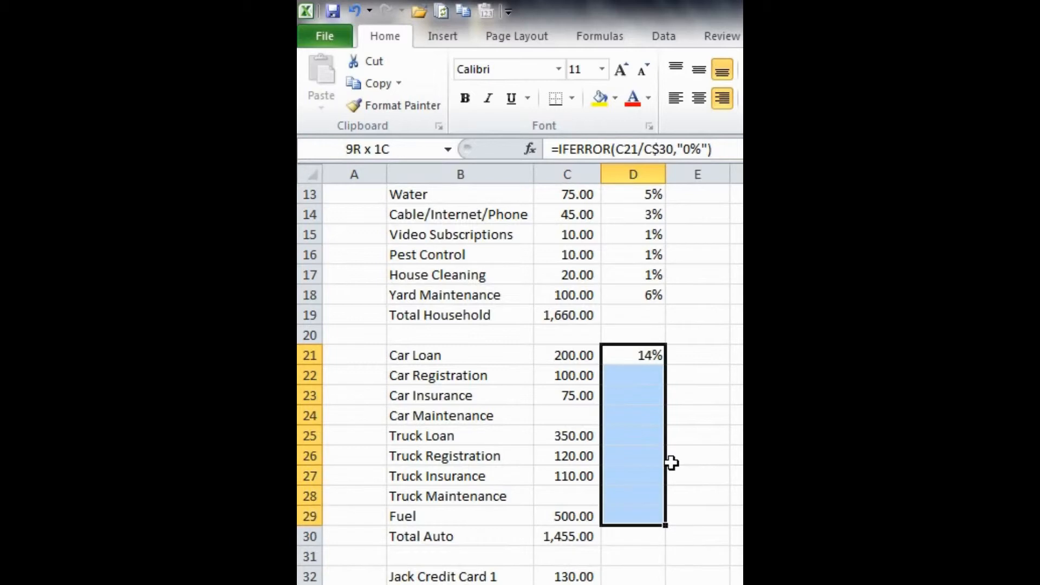
pyautogui.hotkey('ctrl', 'd')
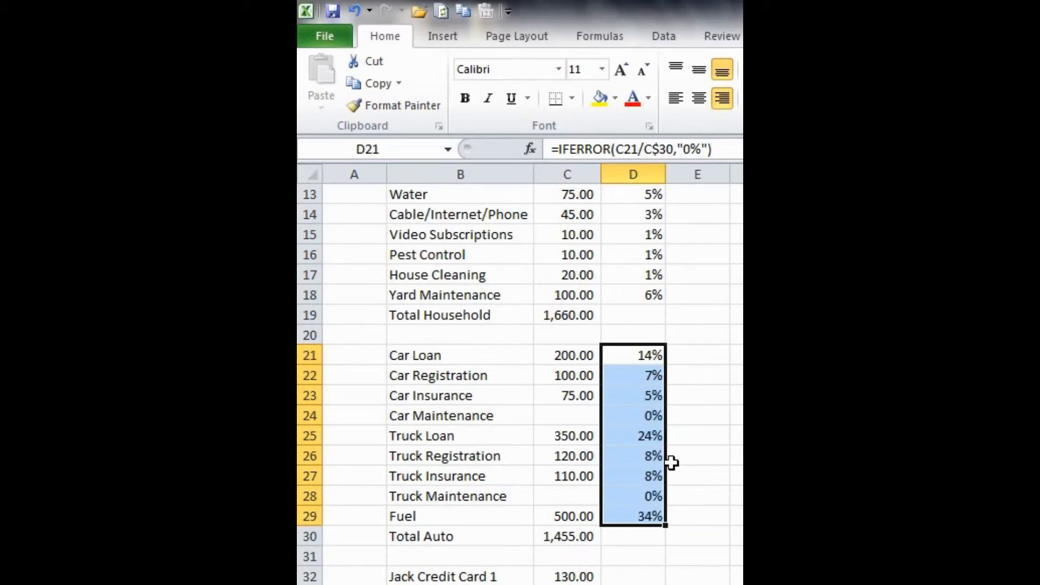
# Step: Copy the D28 formula into D32 for Jack Credit Card 1
pyautogui.click(685, 457)
pyautogui.scroll(-3, 685, 459)
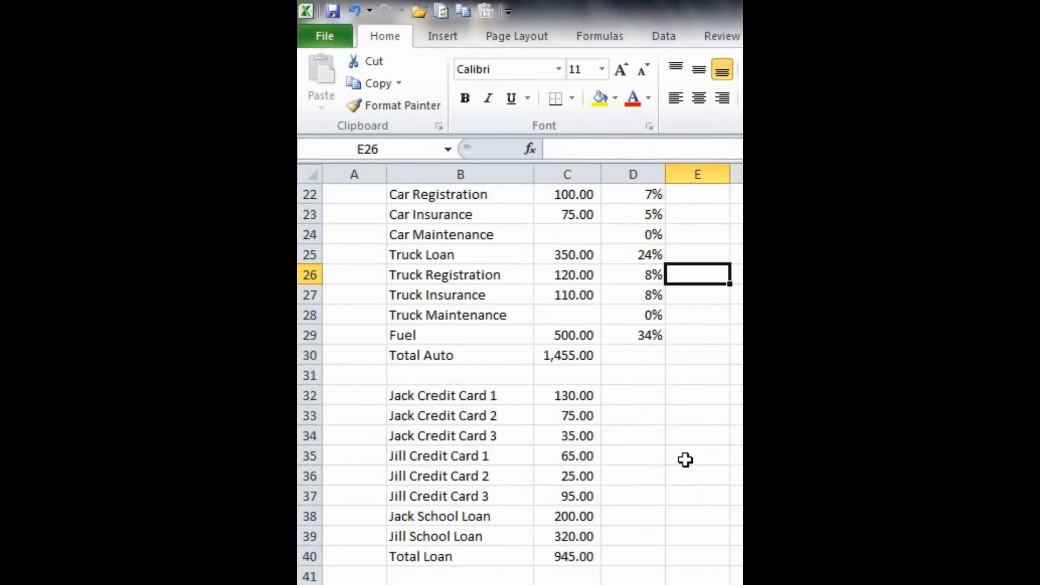
pyautogui.scroll(-1, 677, 412)
pyautogui.click(653, 253)
pyautogui.hotkey('ctrl', 'c')
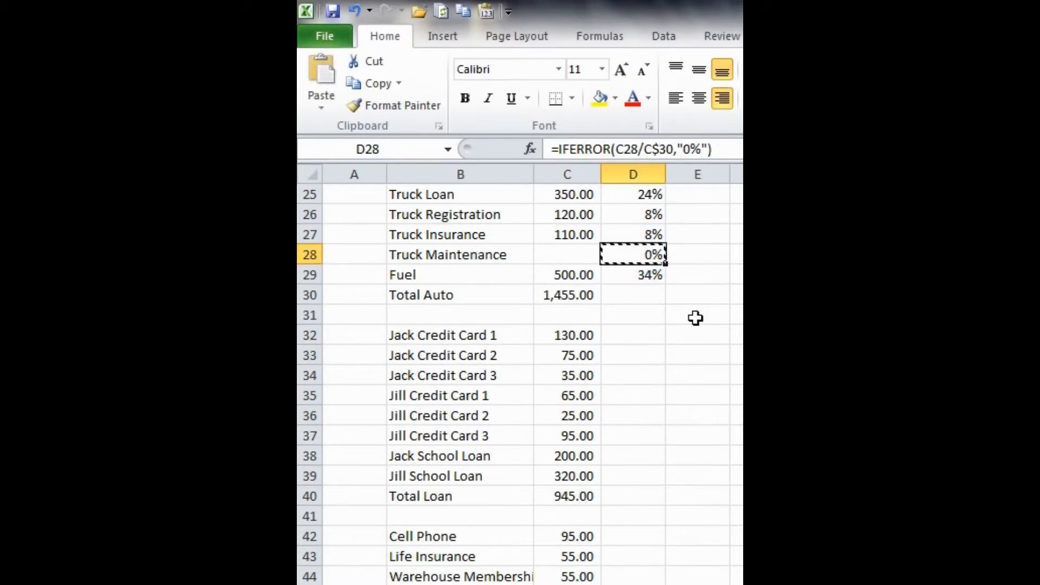
pyautogui.click(643, 337)
pyautogui.press('Return')
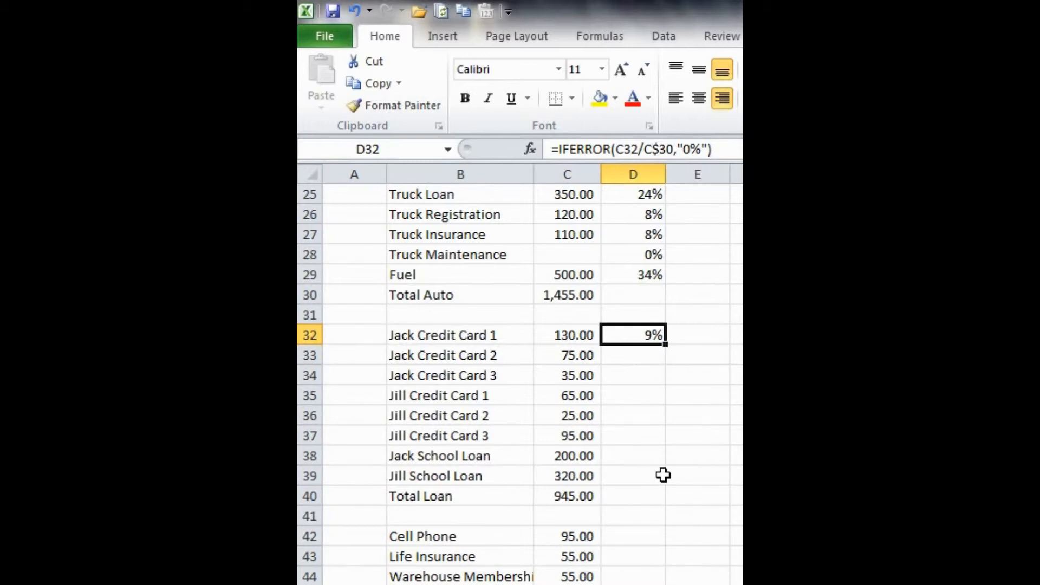
# Step: Fill the D32 formula down through D39 for the loan rows
pyautogui.keyDown('shift'); pyautogui.click(627, 480); pyautogui.keyUp('shift')
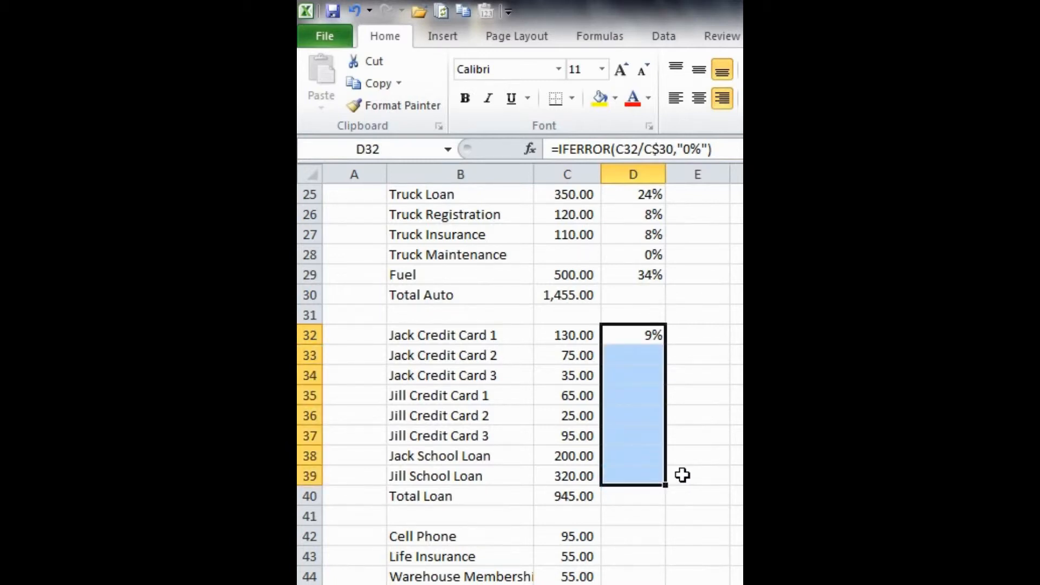
pyautogui.hotkey('ctrl', 'd')
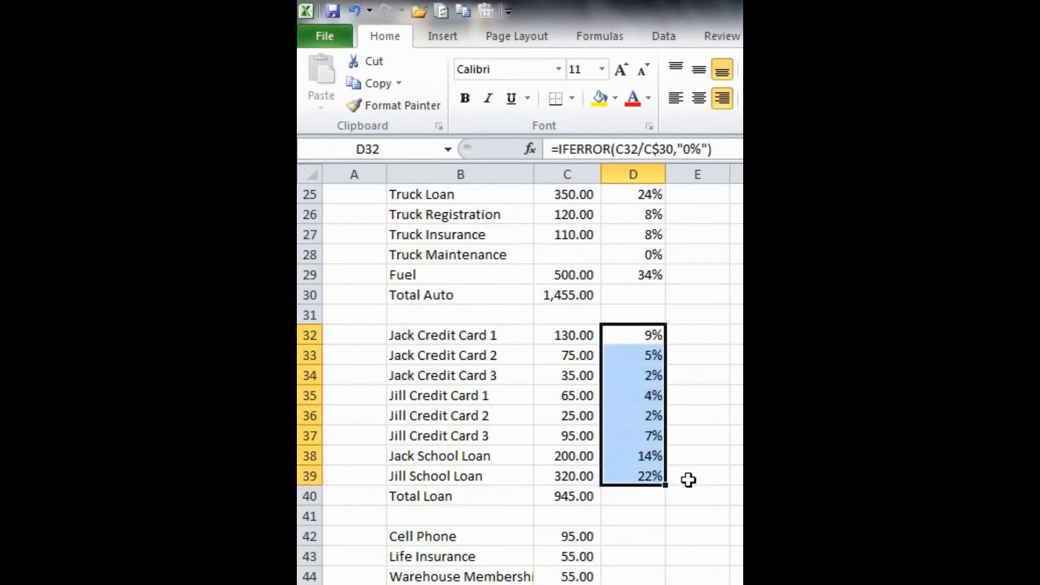
# Step: Change the D32 formula to divide by C$40, the Total Loan value
pyautogui.click(641, 338)
pyautogui.press('F2')
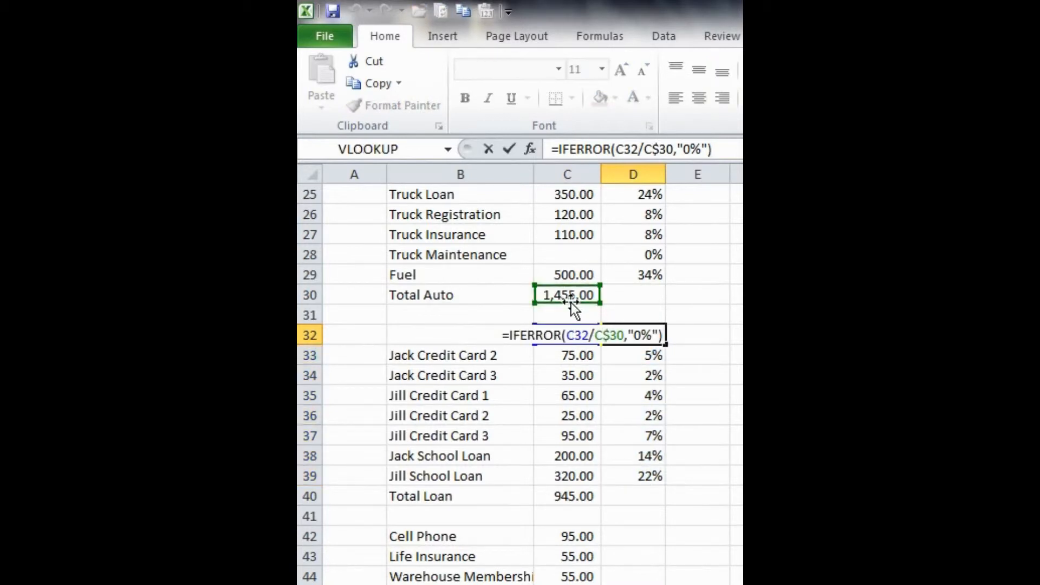
pyautogui.moveTo(571, 302); pyautogui.dragTo(575, 496)
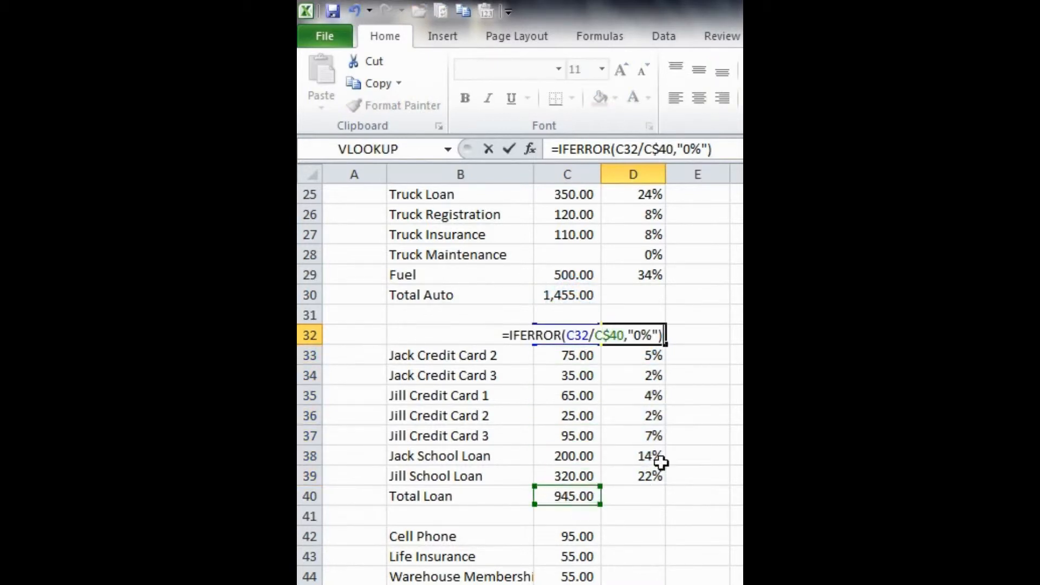
pyautogui.press('Return')
# Step: Fill the corrected D32 formula down through D39 for the remaining loans
pyautogui.press('Up')
pyautogui.hotkey('shift', 'Up')
pyautogui.press('Down')
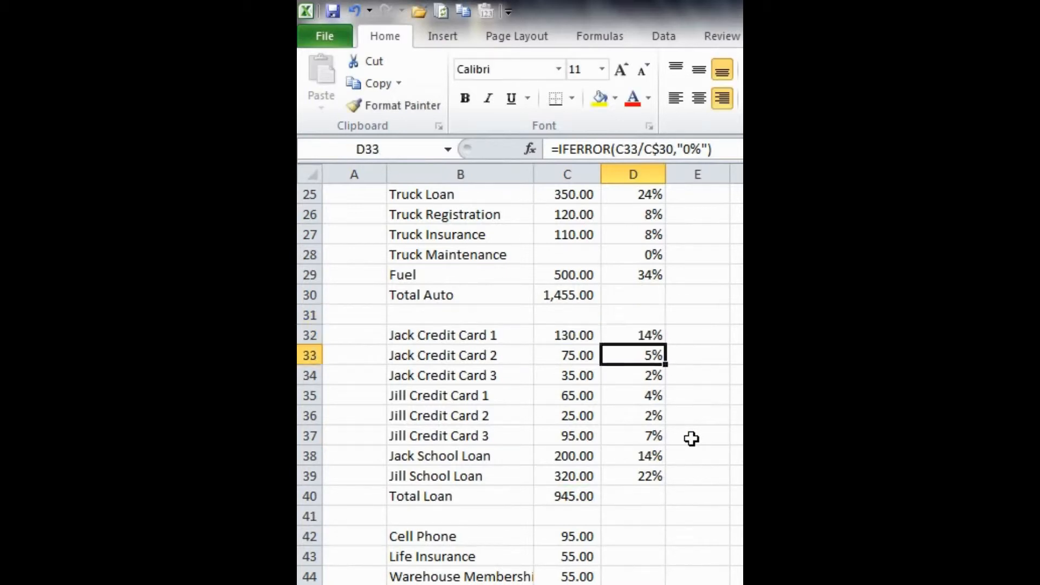
pyautogui.press('Up')
pyautogui.hotkey('shift', 'Down')
pyautogui.hotkey('shift', 'Down')
pyautogui.hotkey('shift', 'Down')
pyautogui.hotkey('shift', 'Down')
pyautogui.hotkey('shift', 'Down')
pyautogui.hotkey('shift', 'Down')
pyautogui.hotkey('shift', 'Down')
pyautogui.hotkey('ctrl', 'd')
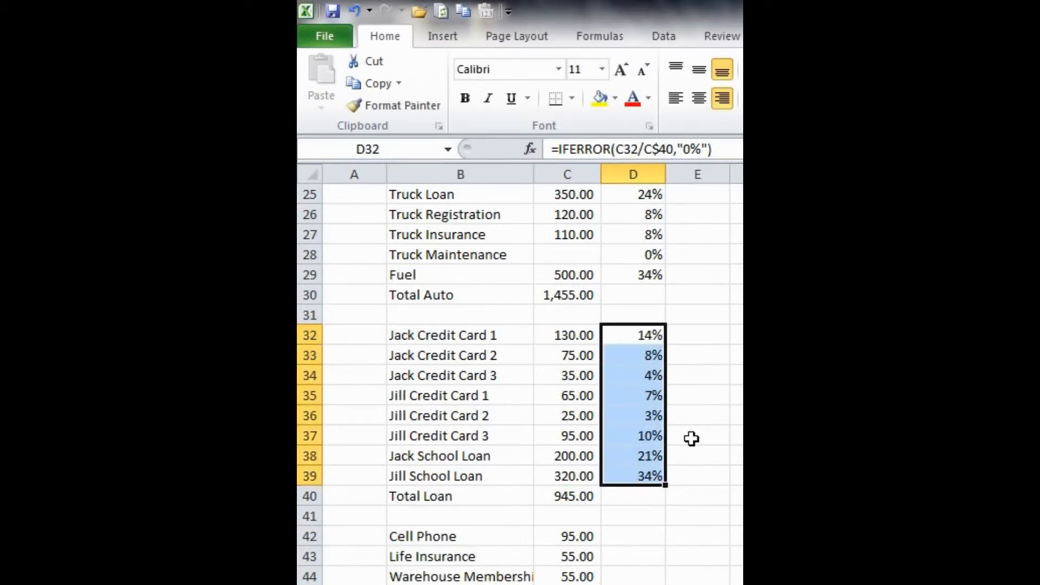
# Step: Inspect the formulas in the auto and loan percentage cells
pyautogui.click(691, 439)
pyautogui.scroll(2, 652, 316)
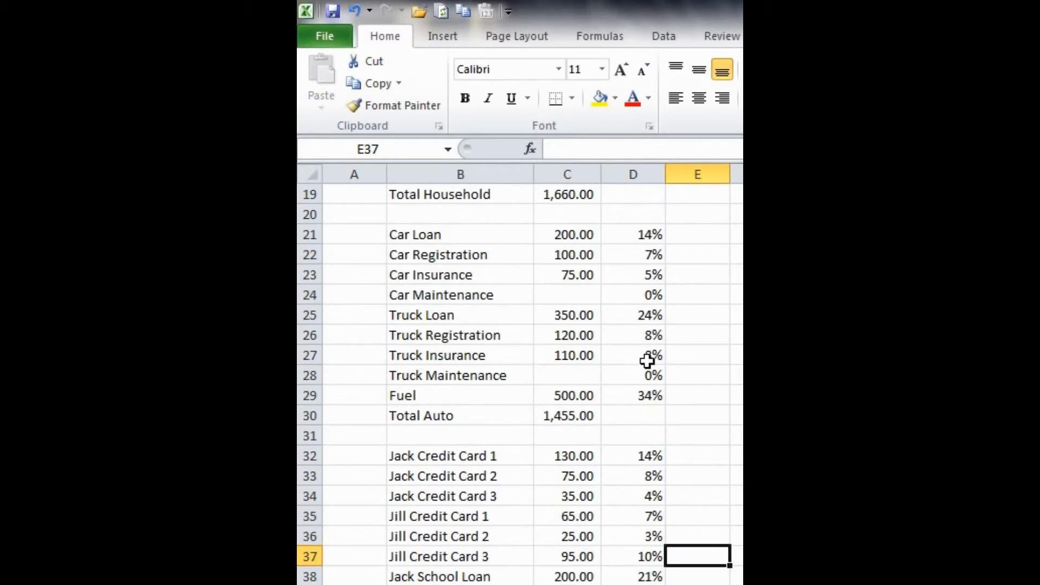
pyautogui.click(647, 360)
pyautogui.press('F2')
pyautogui.press('Escape')
pyautogui.scroll(-1, 724, 404)
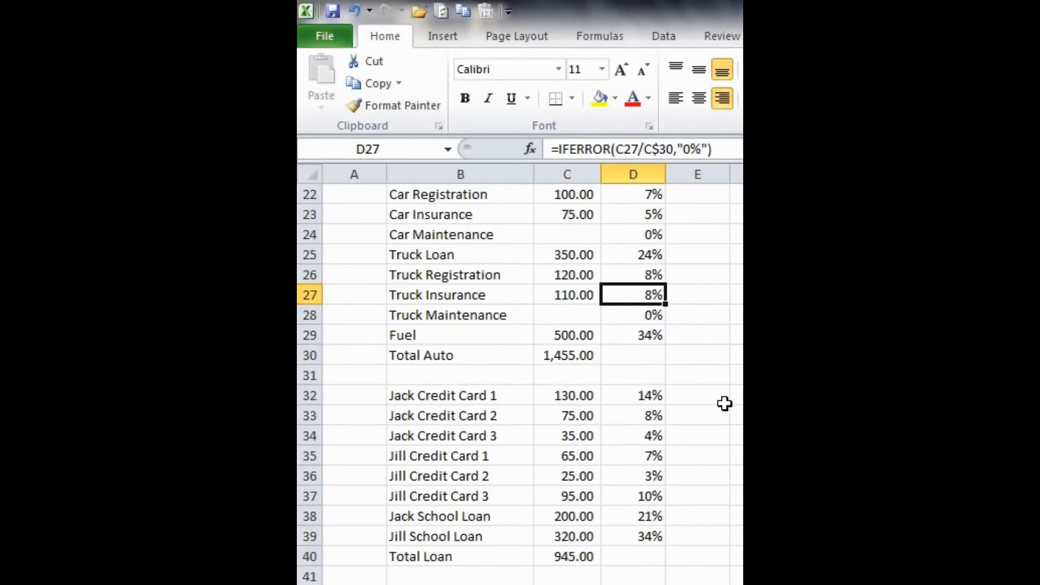
pyautogui.click(631, 417)
pyautogui.press('F2')
pyautogui.press('Escape')
pyautogui.scroll(-2, 678, 448)
# Step: Copy the D38 formula into D42 for the Cell Phone row
pyautogui.click(645, 389)
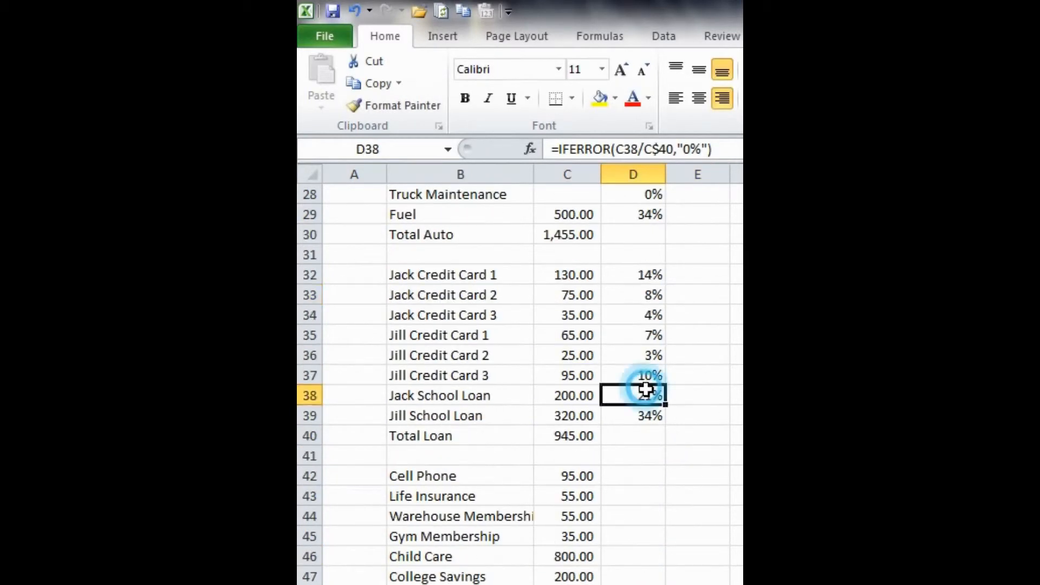
pyautogui.hotkey('ctrl', 'c')
pyautogui.click(628, 471)
pyautogui.hotkey('ctrl', 'v')
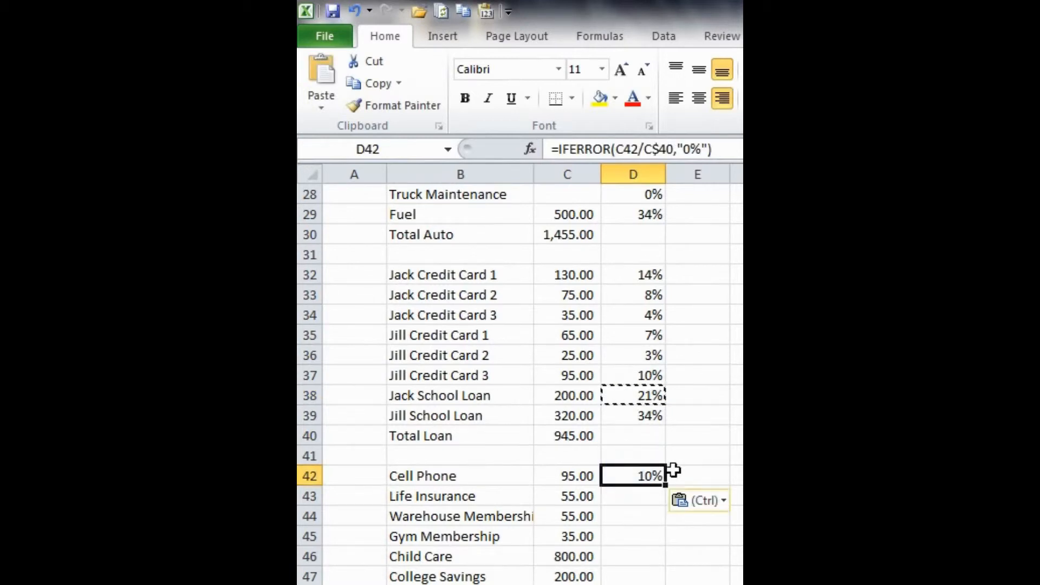
pyautogui.scroll(-2, 697, 437)
pyautogui.press('Escape')
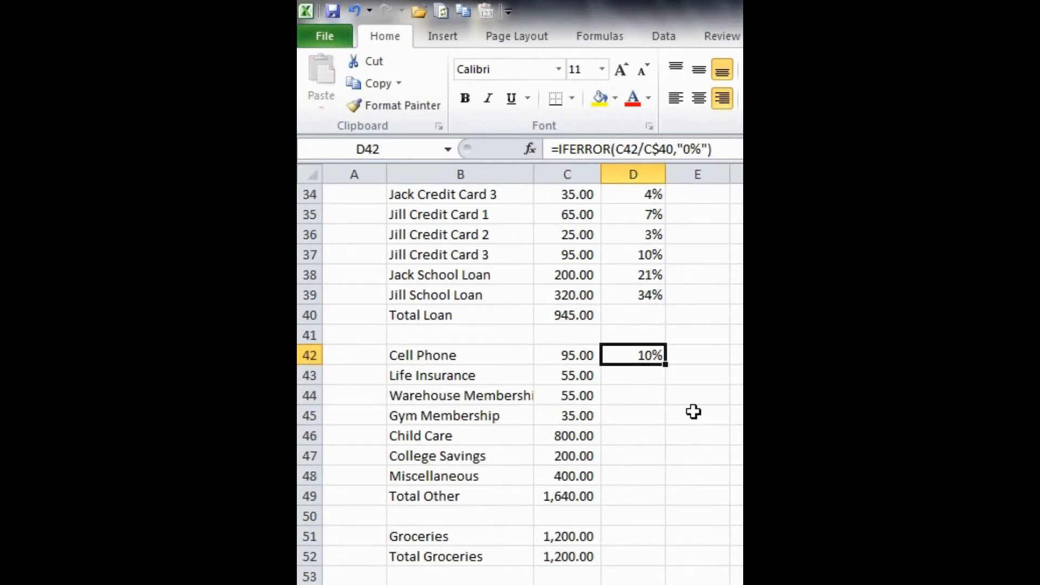
# Step: Change the D42 formula to divide by C$49, the Total Other value
pyautogui.press('F2')
pyautogui.moveTo(567, 322); pyautogui.dragTo(567, 503)
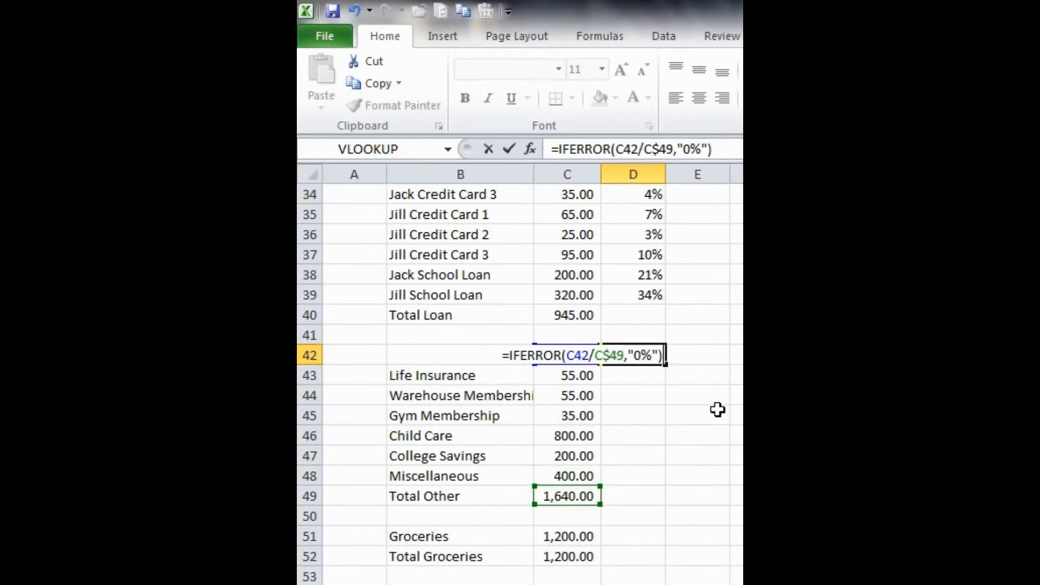
pyautogui.press('Return')
# Step: Fill the D42 formula down through D48 for the remaining other expenses
pyautogui.press('Up')
pyautogui.hotkey('shift', 'Down')
pyautogui.hotkey('shift', 'Down')
pyautogui.hotkey('shift', 'Down')
pyautogui.hotkey('shift', 'Down')
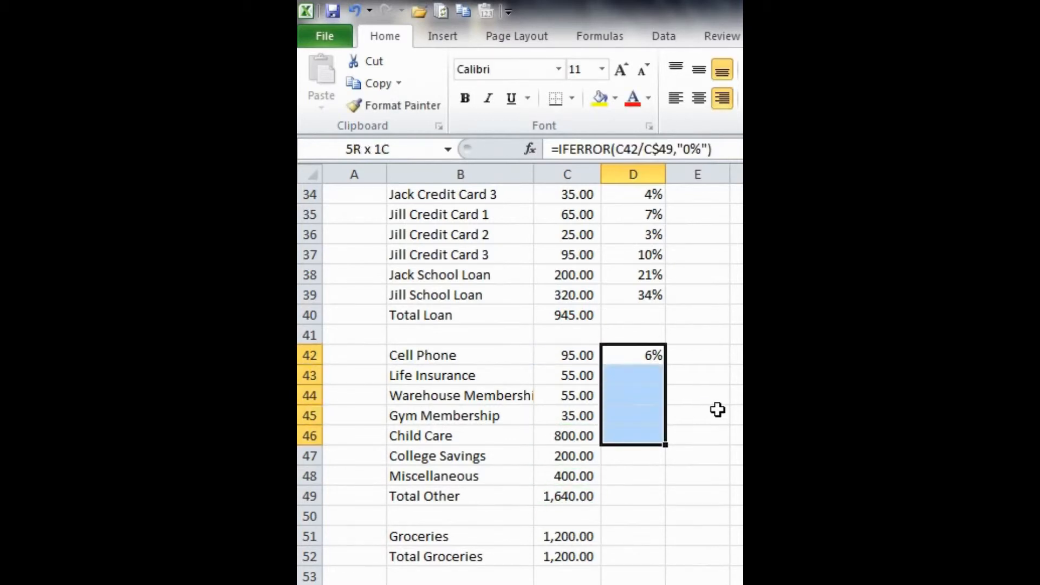
pyautogui.hotkey('shift', 'Down')
pyautogui.hotkey('shift', 'Down')
pyautogui.hotkey('ctrl', 'd')
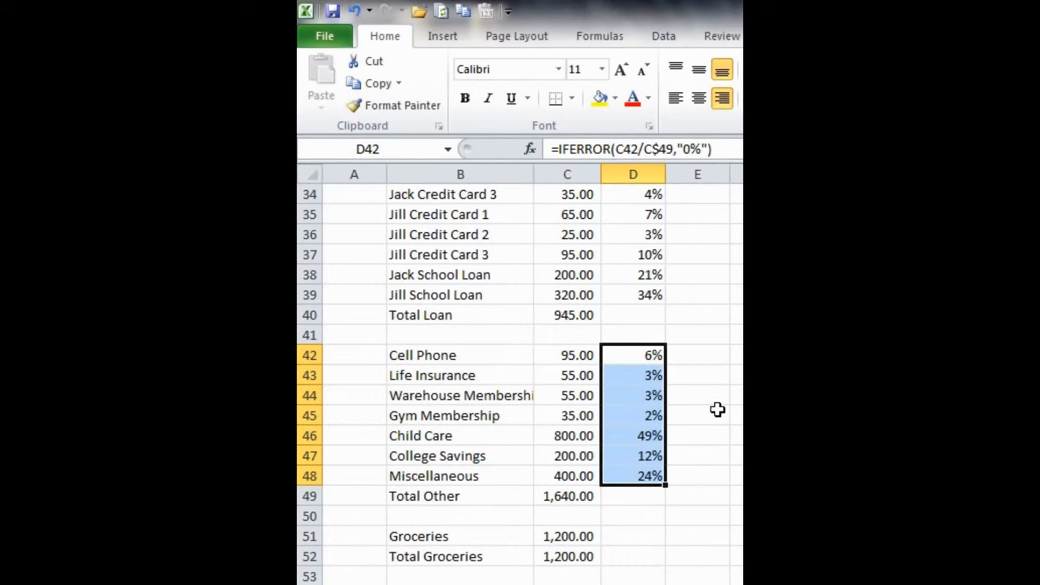
# Step: Copy the D47 formula into D51 for the Groceries row
pyautogui.click(718, 410)
pyautogui.scroll(-2, 722, 413)
pyautogui.click(646, 336)
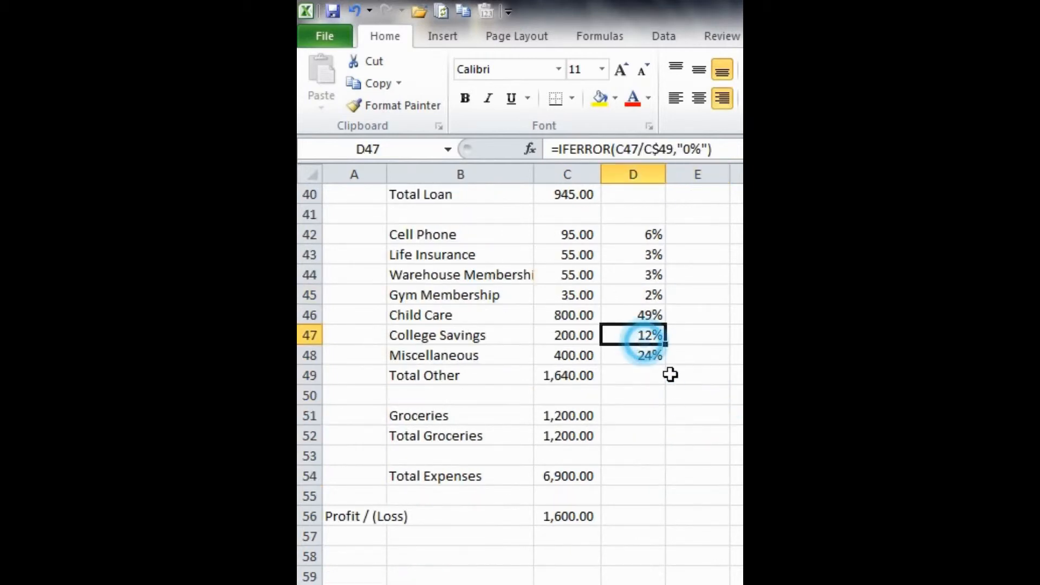
pyautogui.hotkey('ctrl', 'c')
pyautogui.click(653, 416)
pyautogui.press('Return')
# Step: Change the D51 formula to divide by C$52, the Total Groceries value
pyautogui.press('F2')
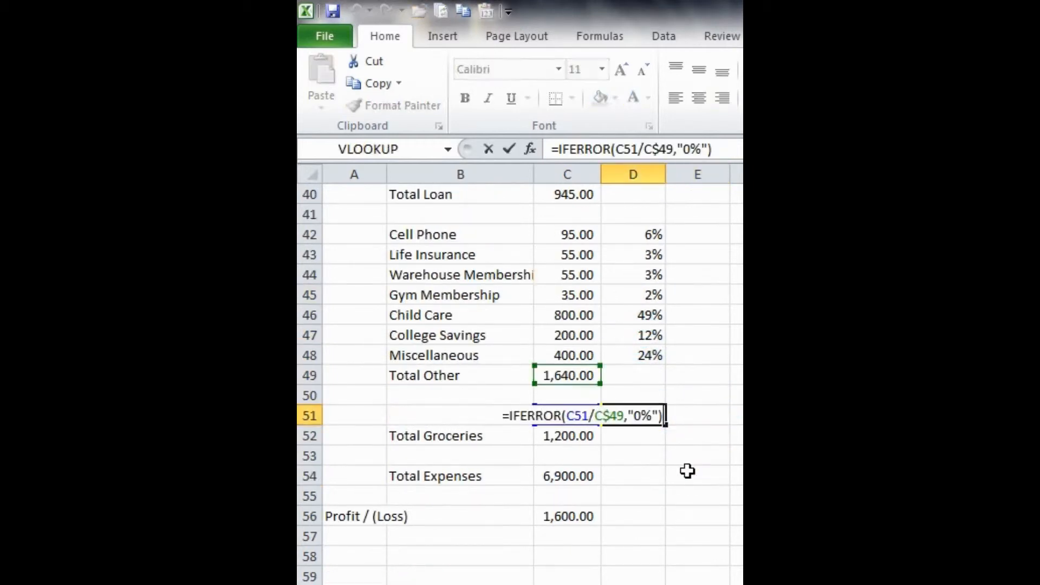
pyautogui.moveTo(583, 382); pyautogui.dragTo(582, 442)
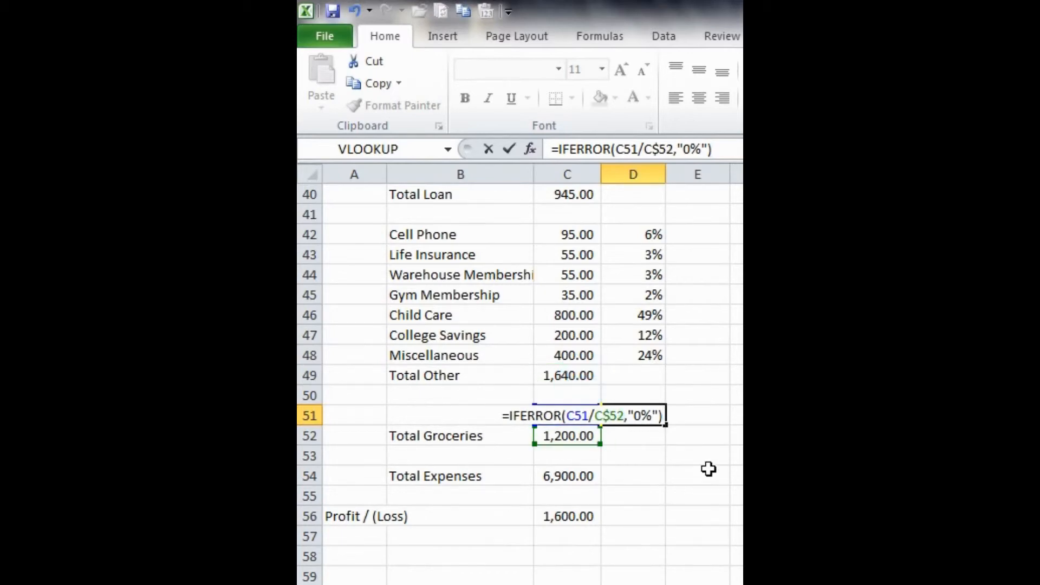
pyautogui.press('Return')
# Step: Review the percentage column across the income and expense sections
pyautogui.click(629, 482)
pyautogui.scroll(9, 629, 483)
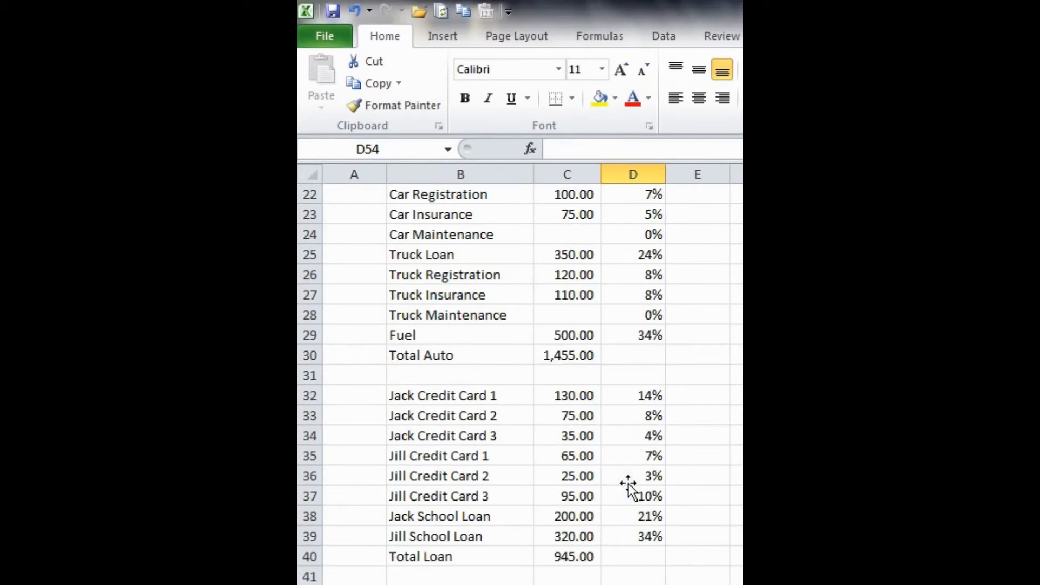
pyautogui.scroll(4, 628, 484)
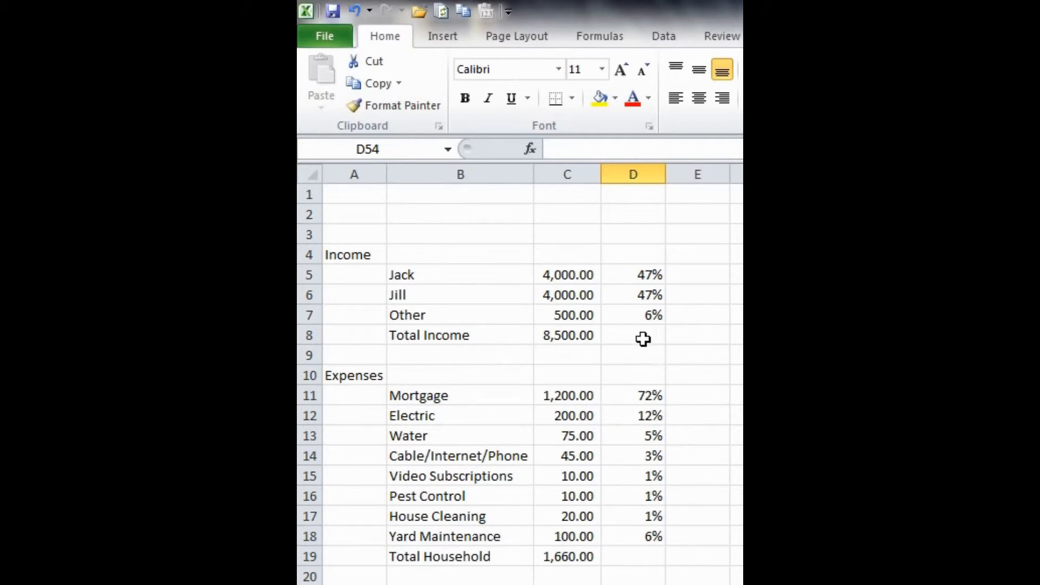
pyautogui.scroll(-1, 621, 417)
pyautogui.scroll(-1, 620, 418)
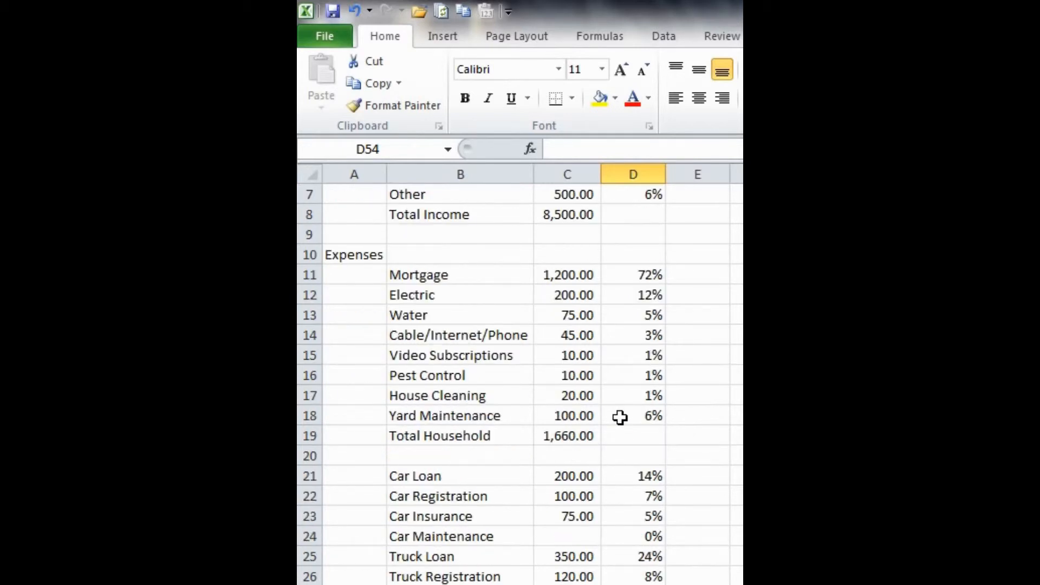
pyautogui.scroll(2, 657, 427)
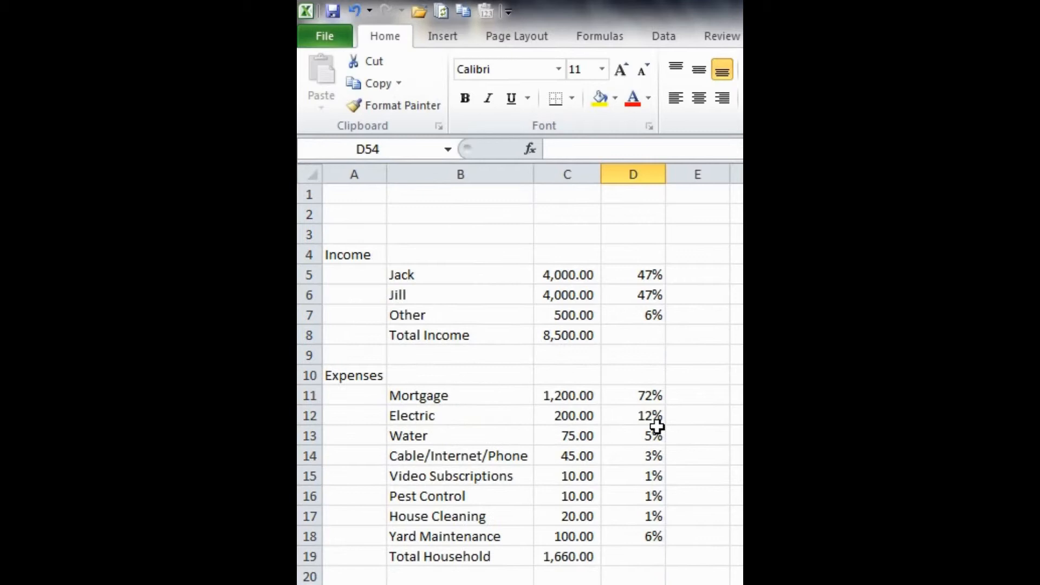
pyautogui.click(629, 333)
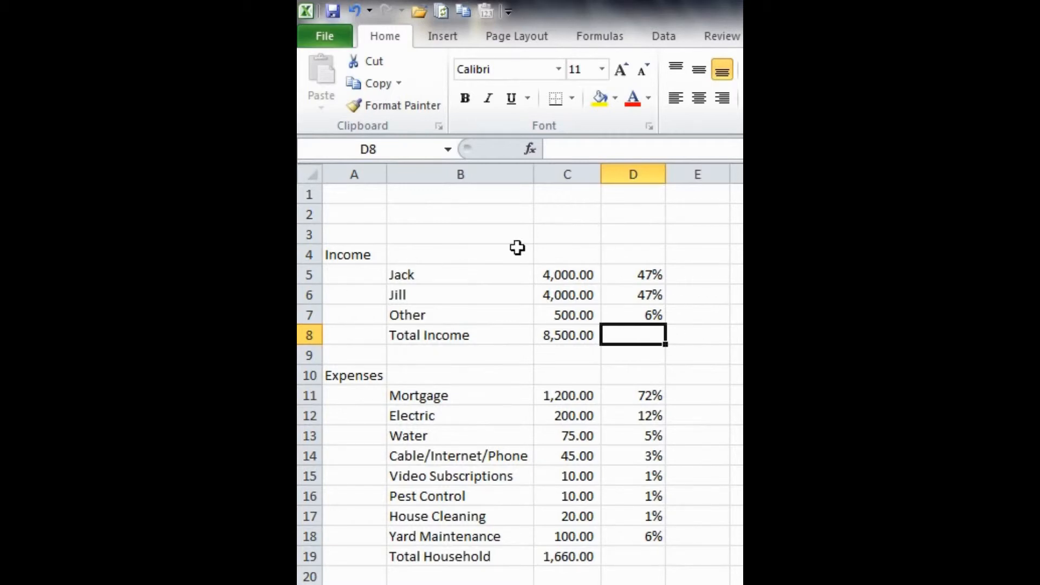
pyautogui.moveTo(643, 267); pyautogui.dragTo(634, 310)
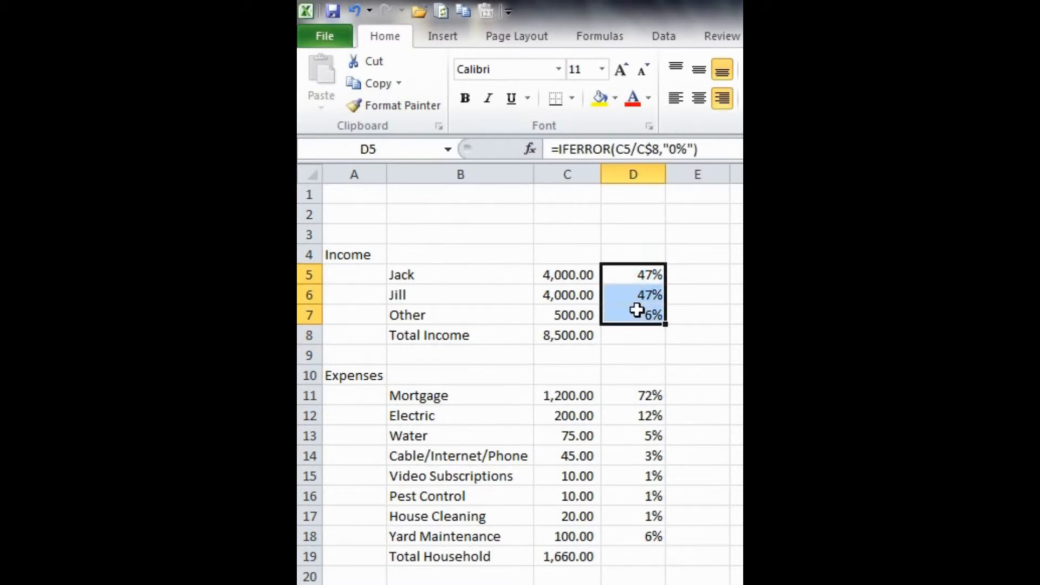
pyautogui.click(631, 337)
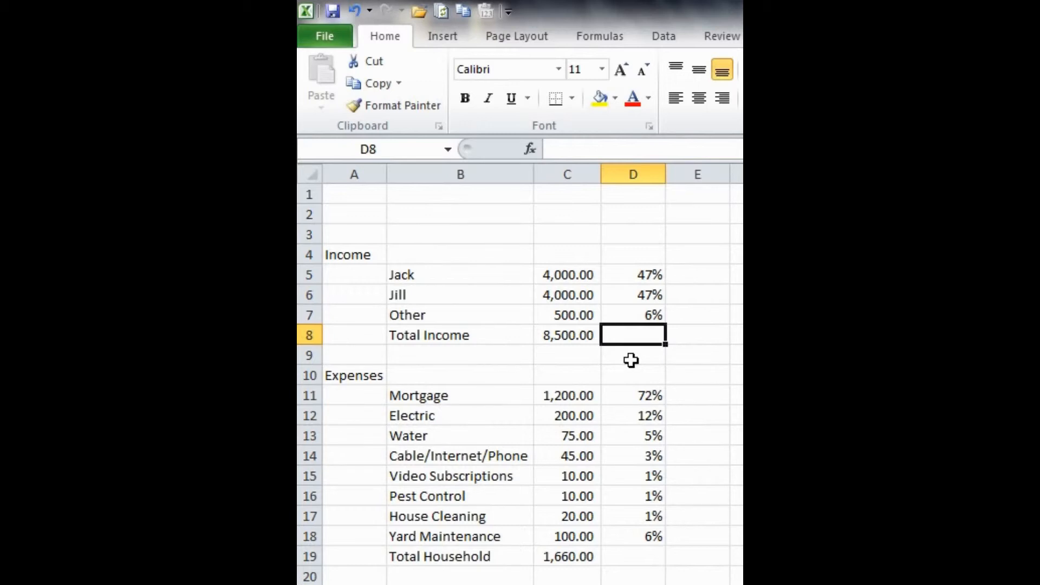
pyautogui.scroll(-2, 631, 361)
pyautogui.scroll(2, 631, 361)
pyautogui.scroll(-3, 631, 360)
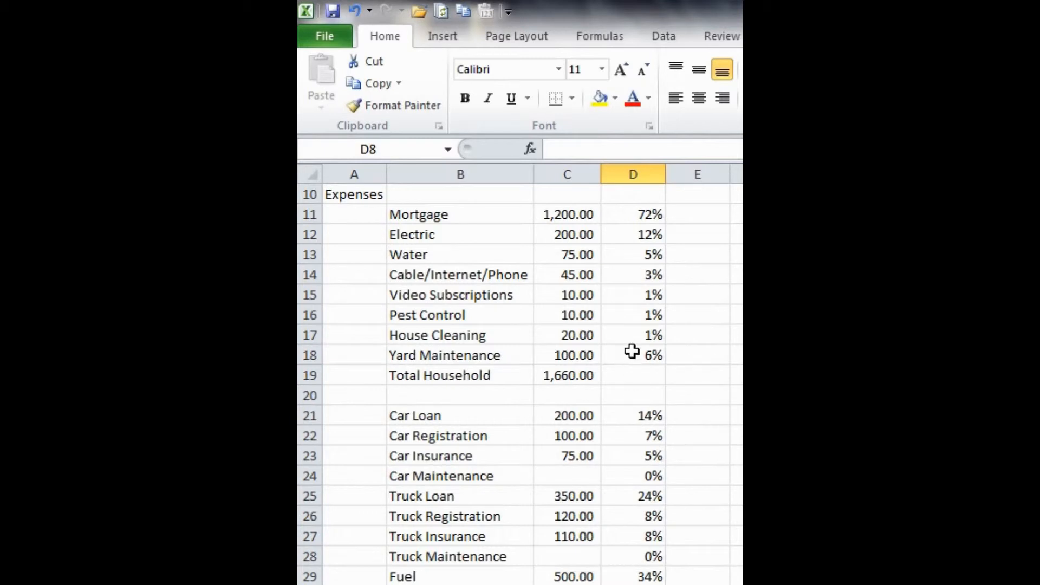
# Step: Copy the D16 formula into D19 for the Total Household row
pyautogui.click(634, 314)
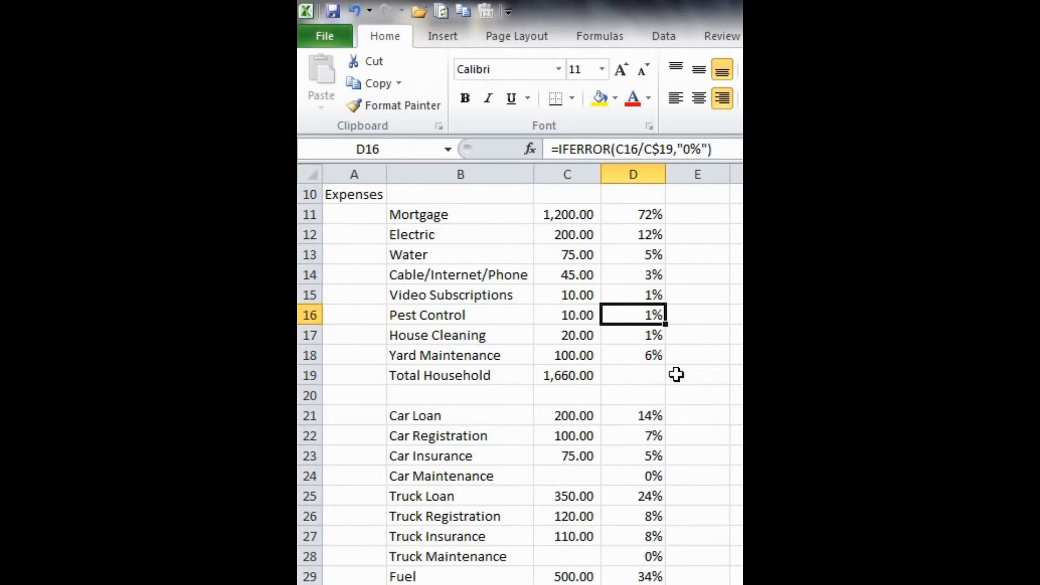
pyautogui.hotkey('ctrl', 'c')
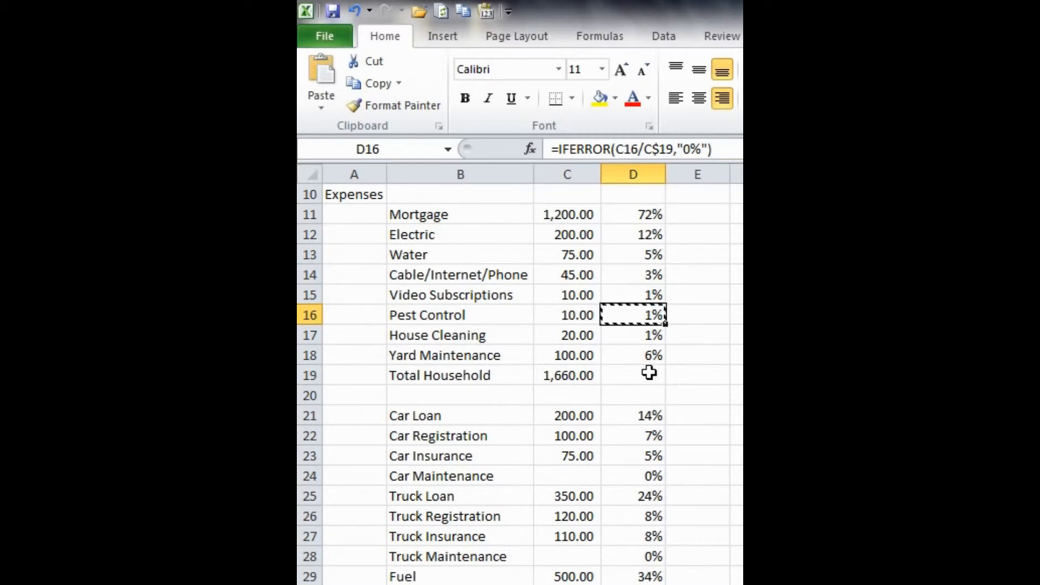
pyautogui.click(649, 373)
pyautogui.hotkey('ctrl', 'v')
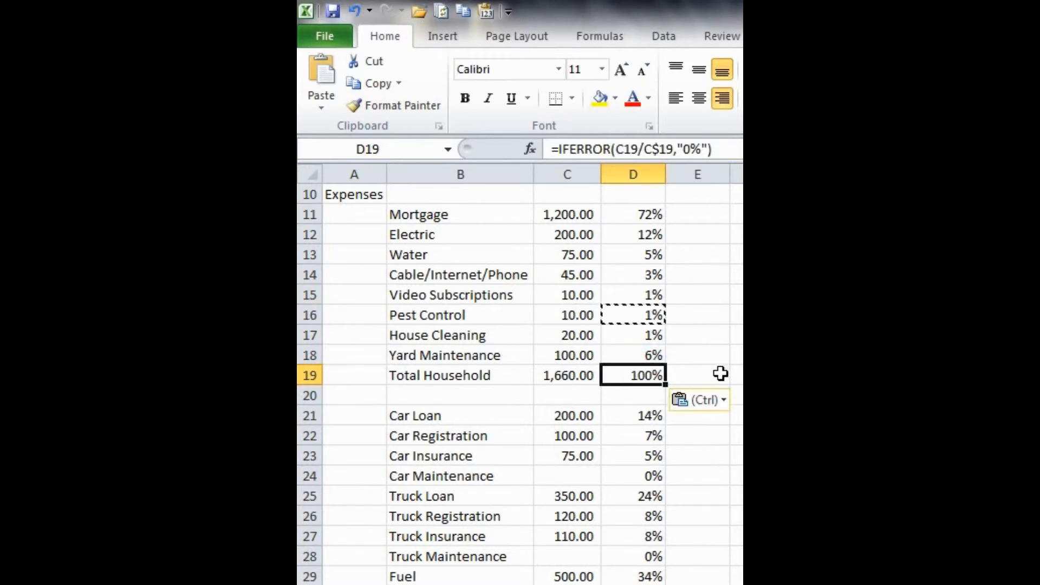
pyautogui.press('Escape')
pyautogui.doubleClick(638, 370)
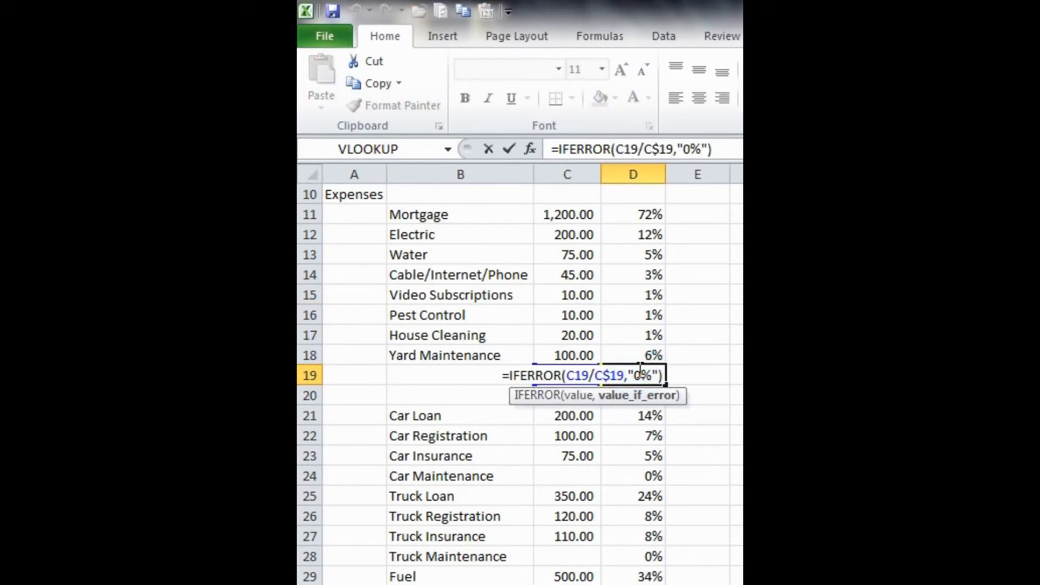
pyautogui.press('Escape')
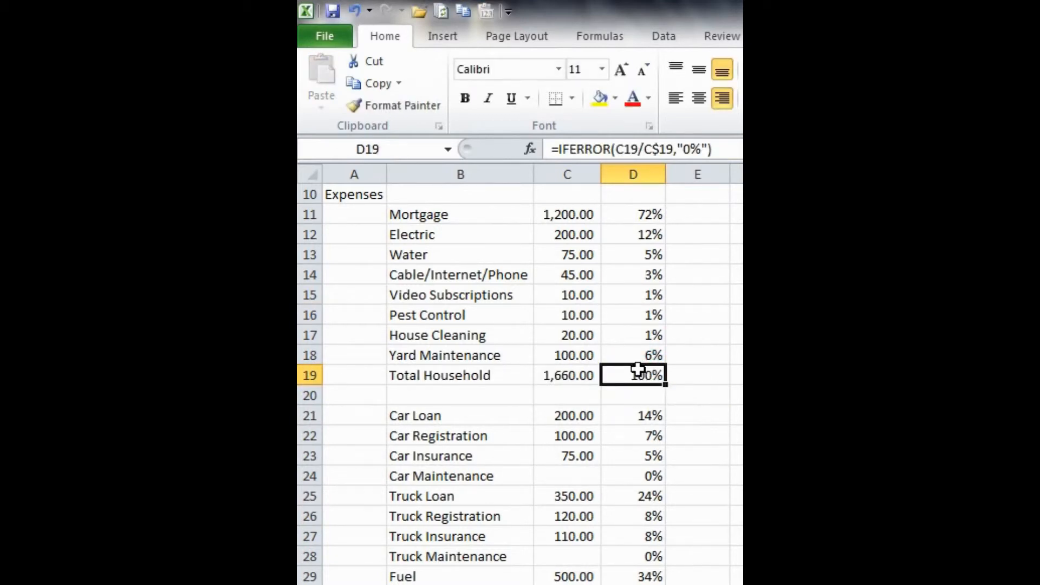
# Step: Copy the D21 formula into D19 on the Total Household row
pyautogui.click(633, 418)
pyautogui.hotkey('ctrl', 'c')
pyautogui.click(629, 376)
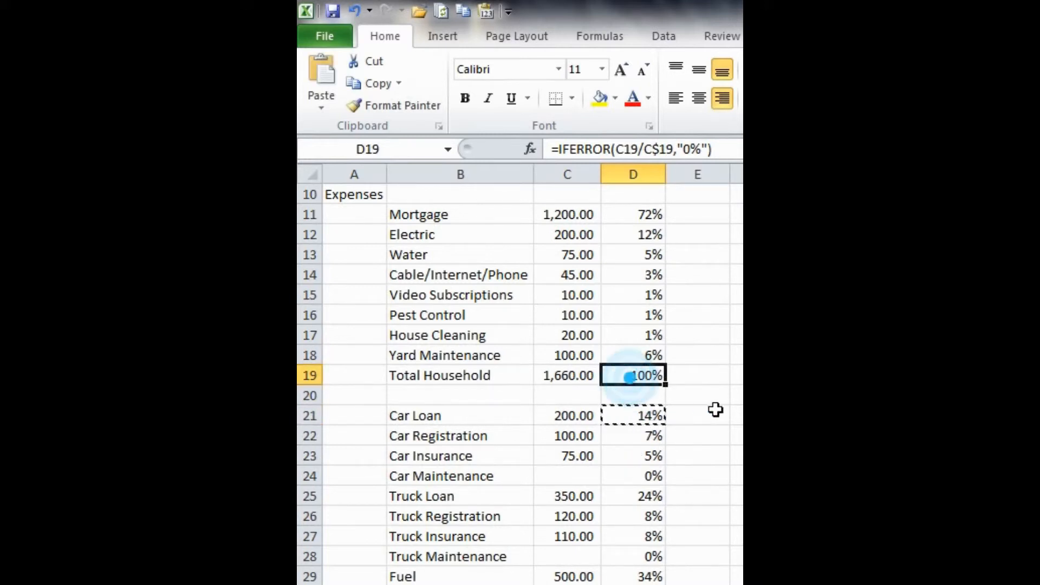
pyautogui.hotkey('ctrl', 'v')
pyautogui.press('Escape')
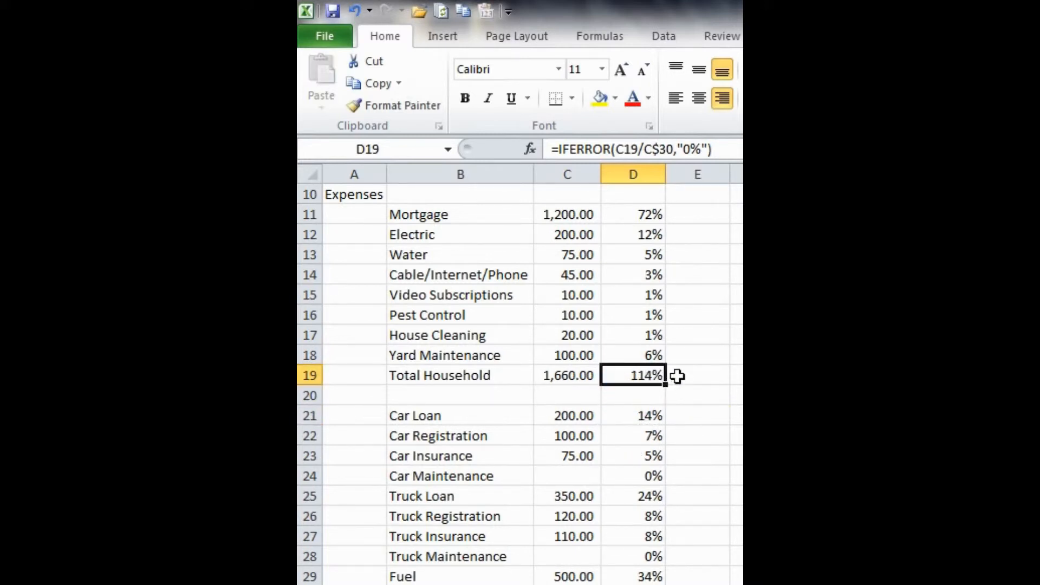
# Step: Open the D19 formula to check its references
pyautogui.press('F2')
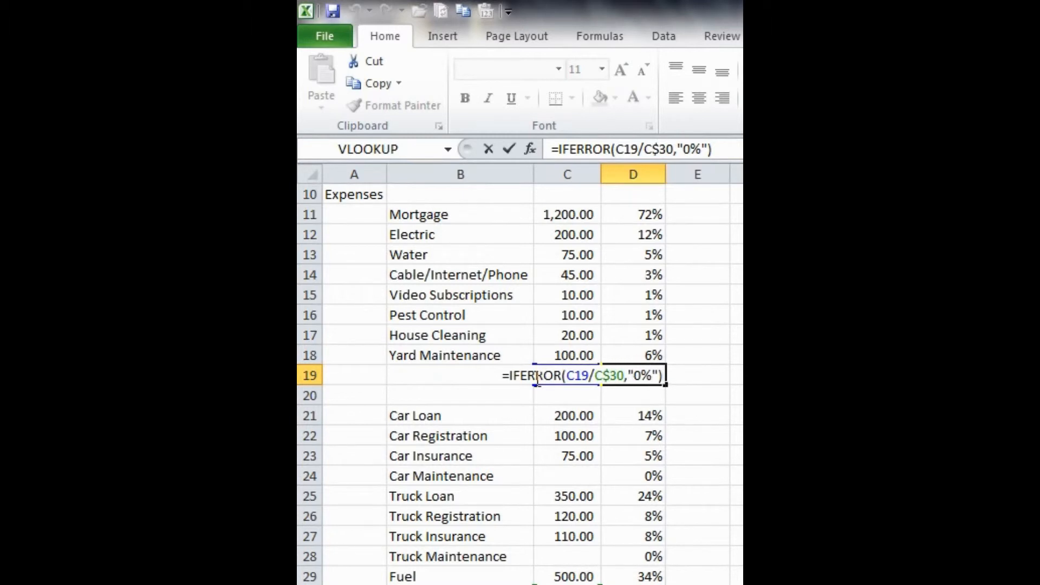
pyautogui.press('Escape')
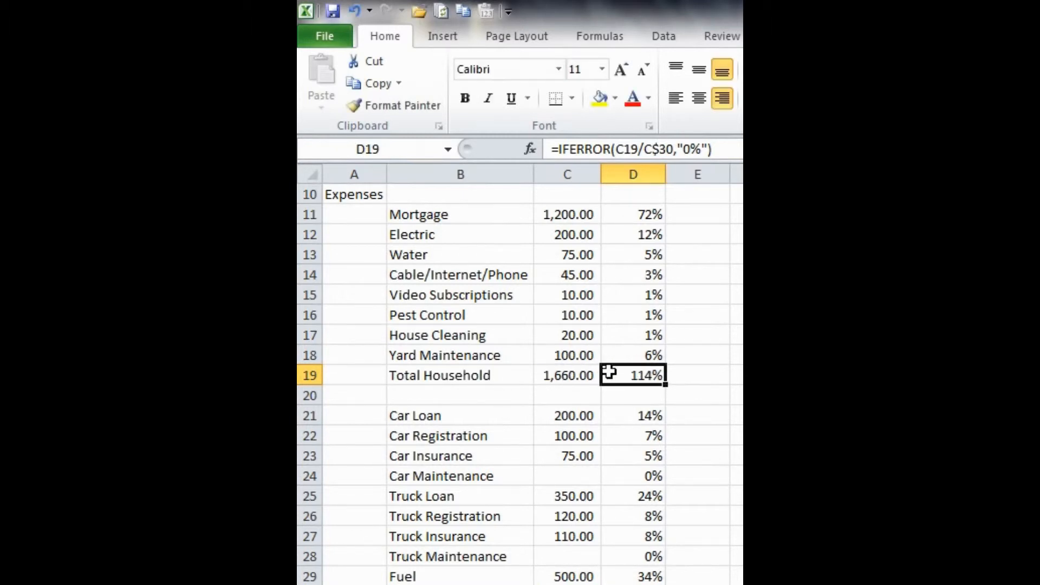
pyautogui.scroll(-1, 673, 389)
pyautogui.scroll(-1, 672, 390)
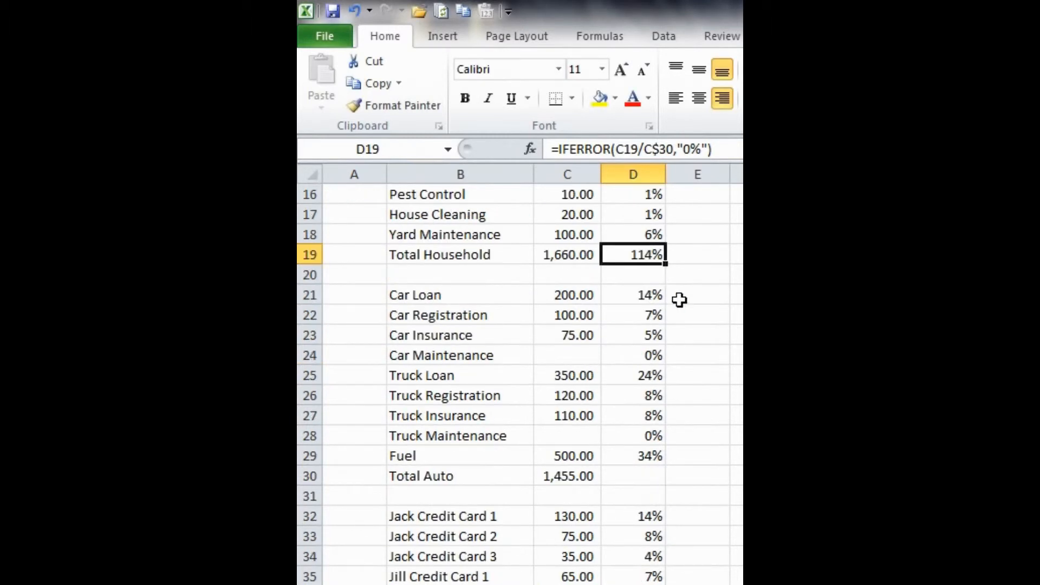
# Step: Change the D19 formula's divisor reference from the Total Auto cell to C$54, the Total Expenses amount
pyautogui.press('F2')
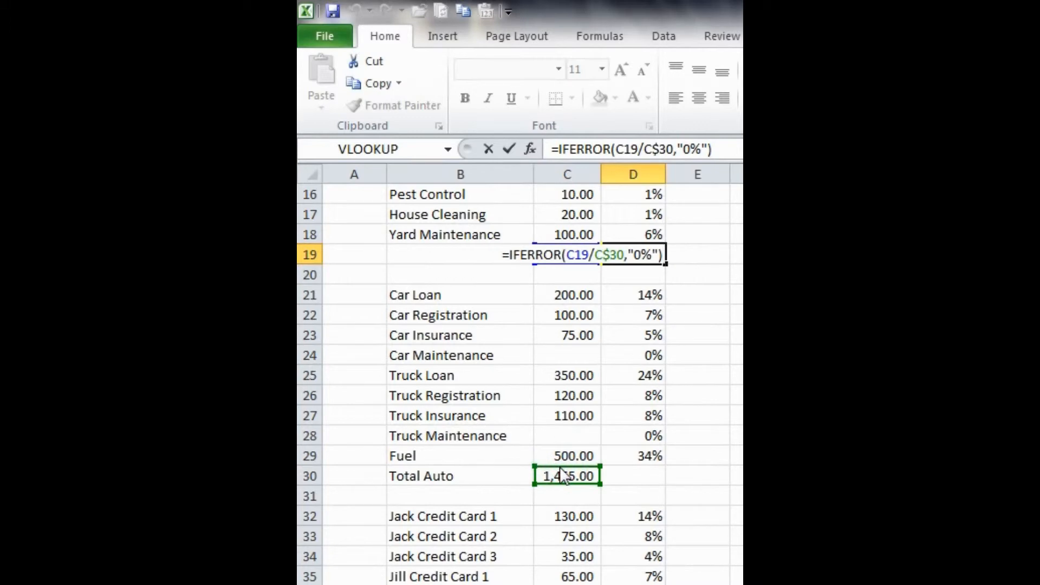
pyautogui.moveTo(560, 466); pyautogui.dragTo(572, 410)
pyautogui.press('Return')
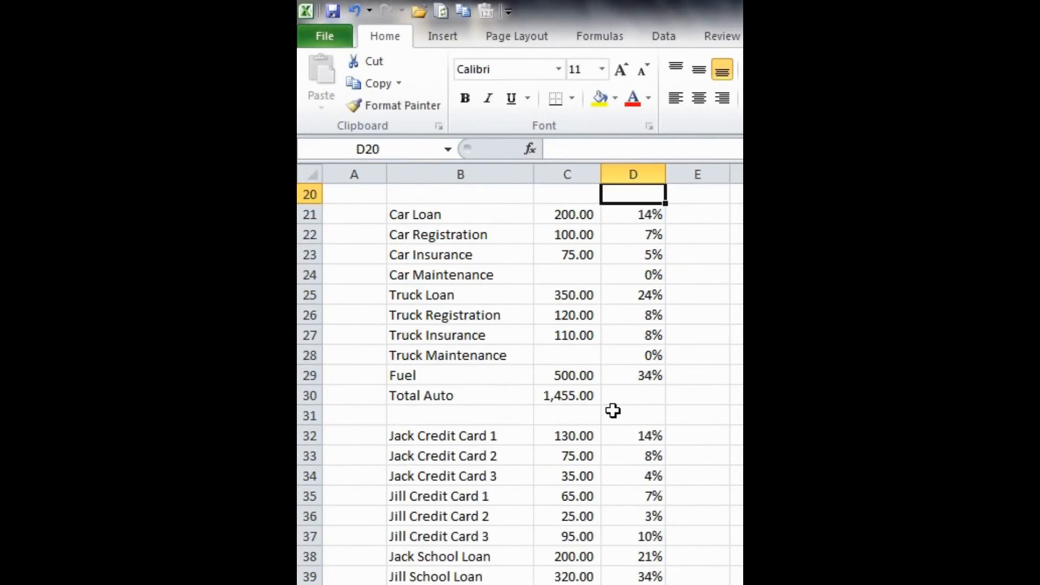
# Step: Copy the D19 formula to D30 on the Total Auto row
pyautogui.scroll(6, 613, 410)
pyautogui.scroll(-3, 613, 410)
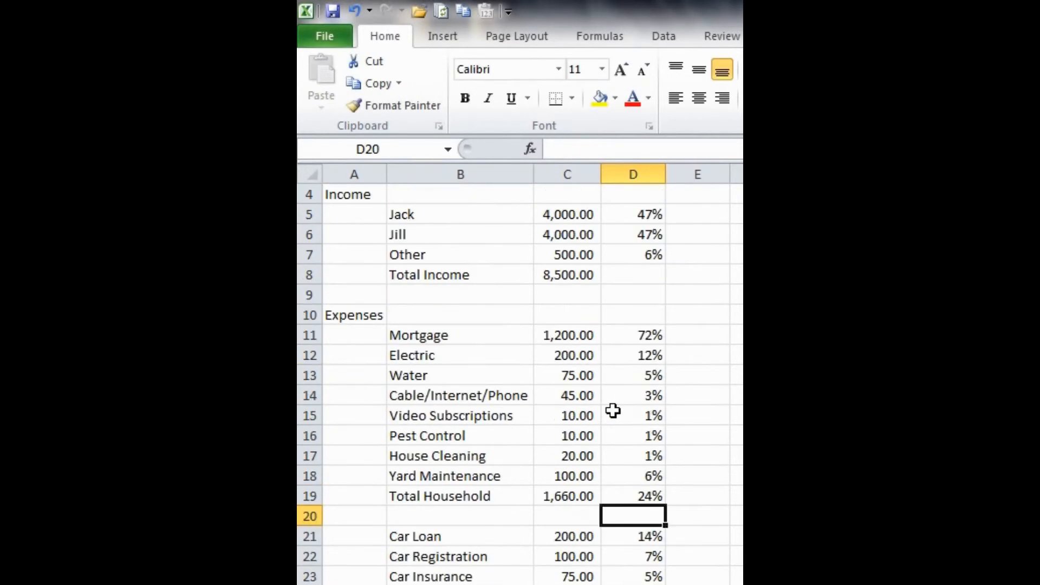
pyautogui.click(632, 374)
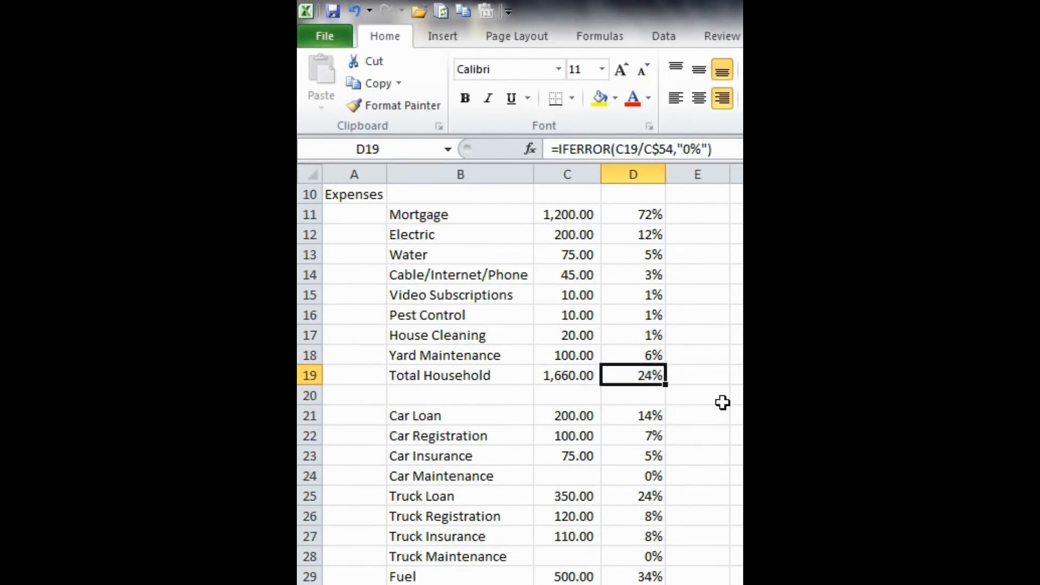
pyautogui.hotkey('ctrl', 'c')
pyautogui.scroll(-3, 720, 405)
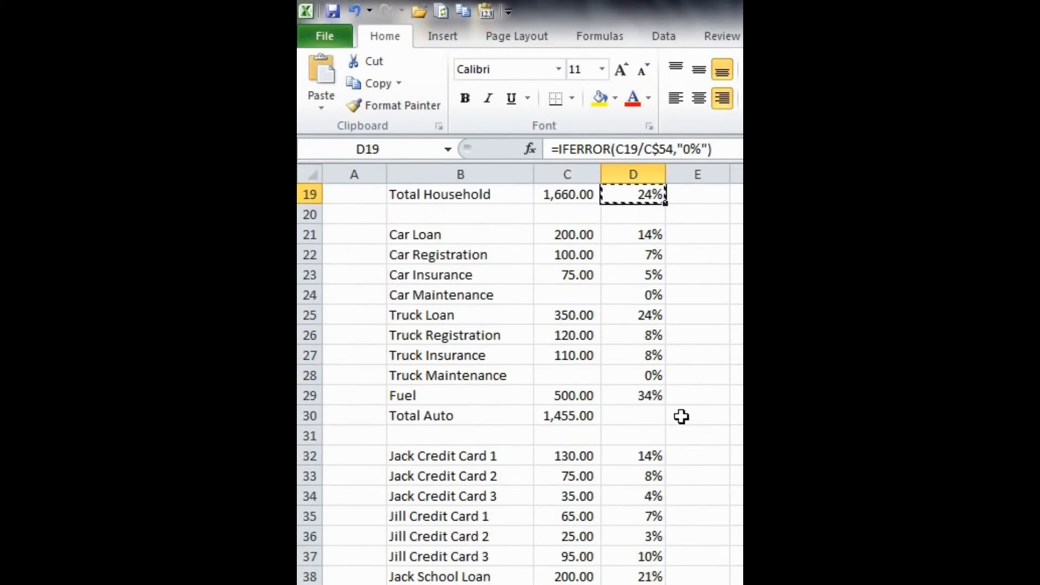
pyautogui.click(630, 414)
pyautogui.hotkey('ctrl', 'v')
# Step: Paste the same formula into D40, D49 and D52 for the Total Loan, Total Other and Total Groceries rows
pyautogui.scroll(-4, 676, 413)
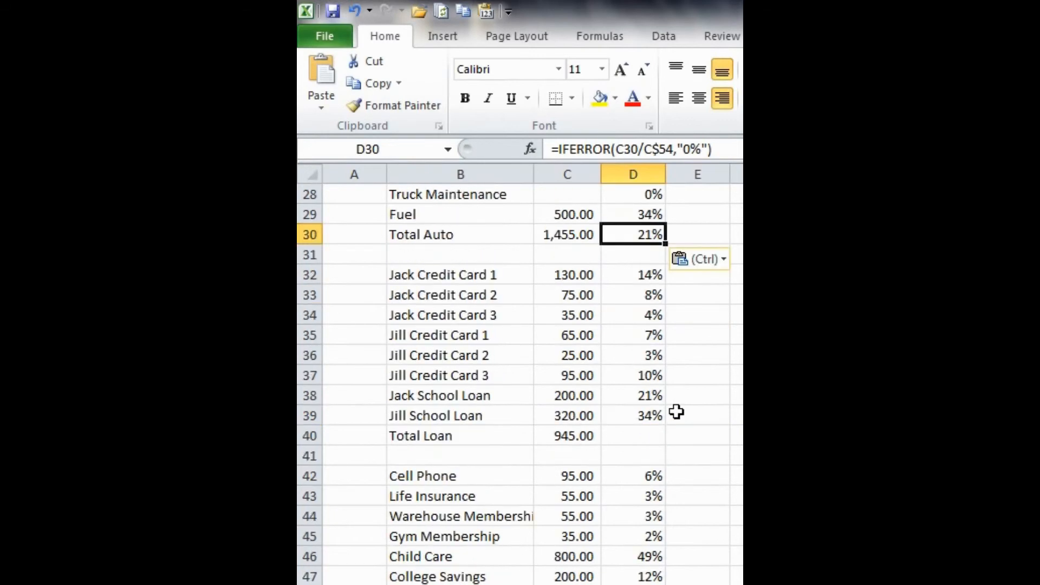
pyautogui.click(660, 378)
pyautogui.hotkey('ctrl', 'v')
pyautogui.scroll(-2, 704, 398)
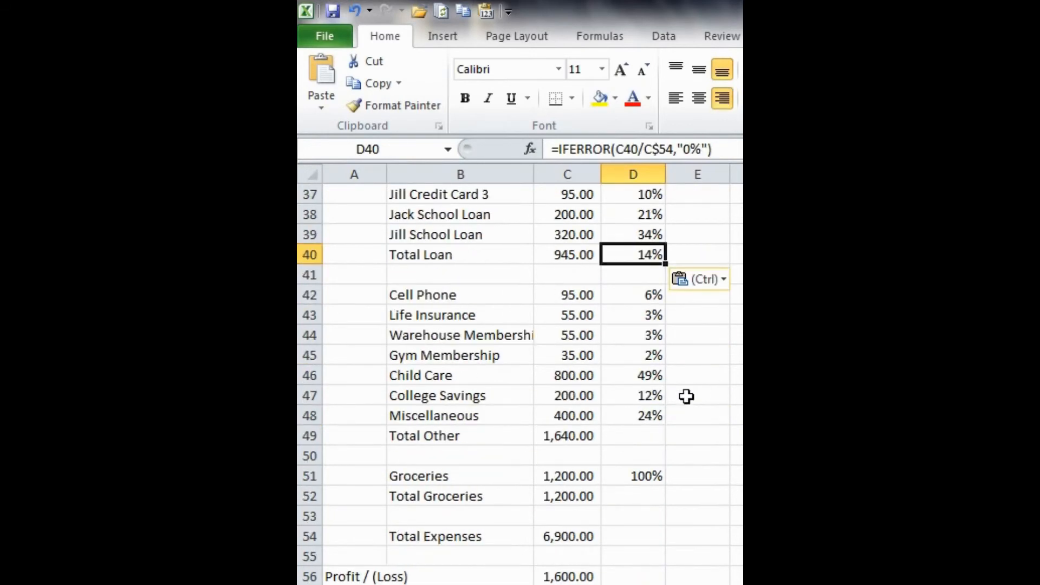
pyautogui.click(636, 433)
pyautogui.hotkey('ctrl', 'v')
pyautogui.scroll(-1, 721, 435)
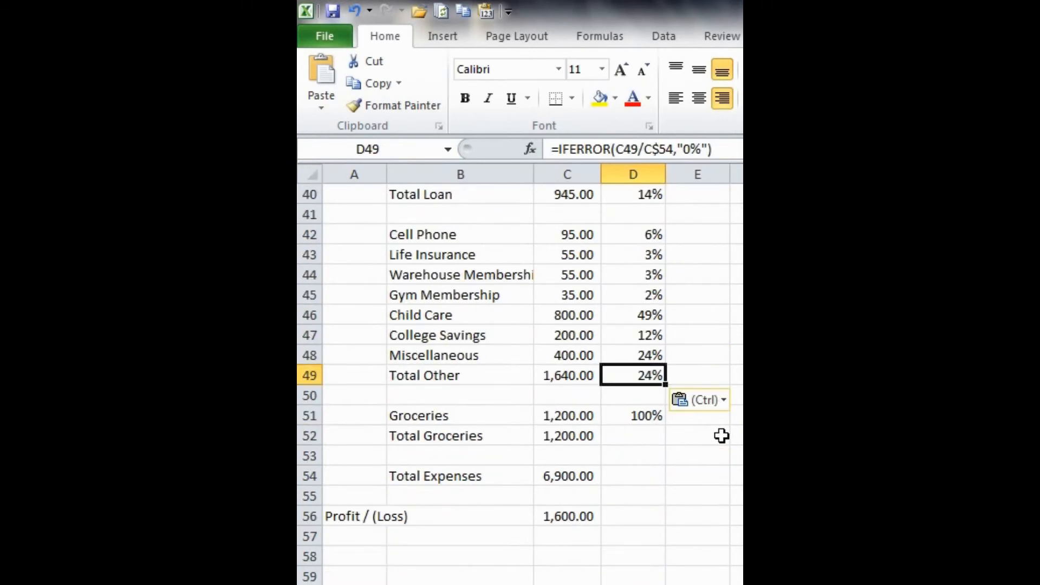
pyautogui.click(670, 435)
pyautogui.click(641, 436)
pyautogui.hotkey('ctrl', 'v')
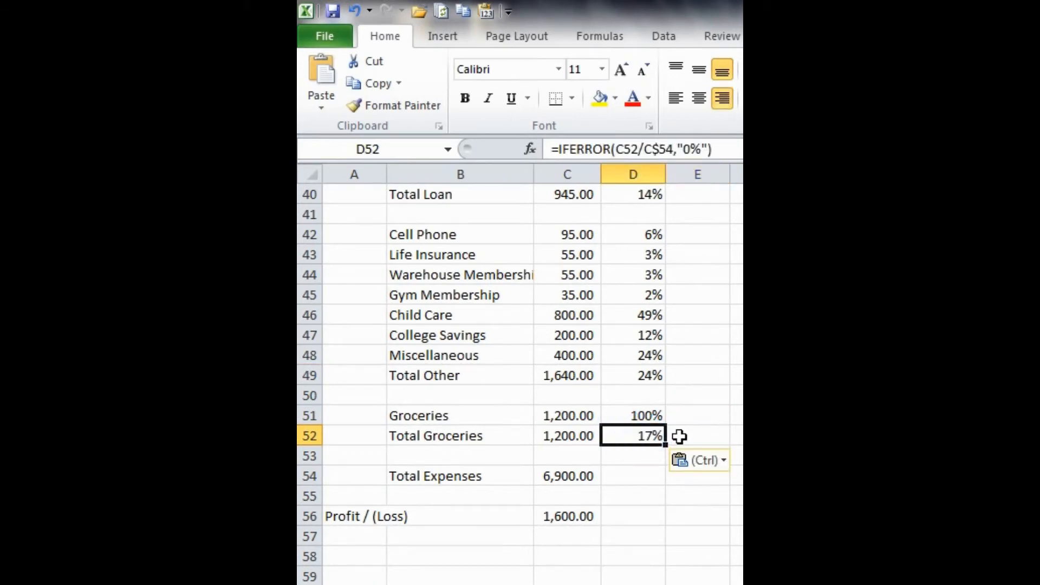
pyautogui.press('Escape')
# Step: Inspect the D52 formula and the percentage formulas of the Other section items and total
pyautogui.press('F2')
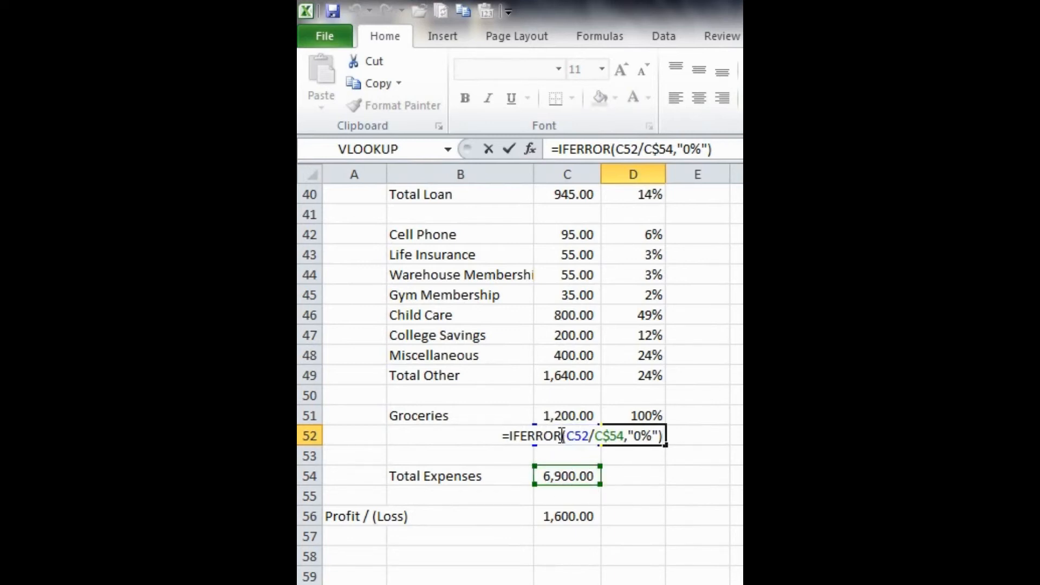
pyautogui.press('Escape')
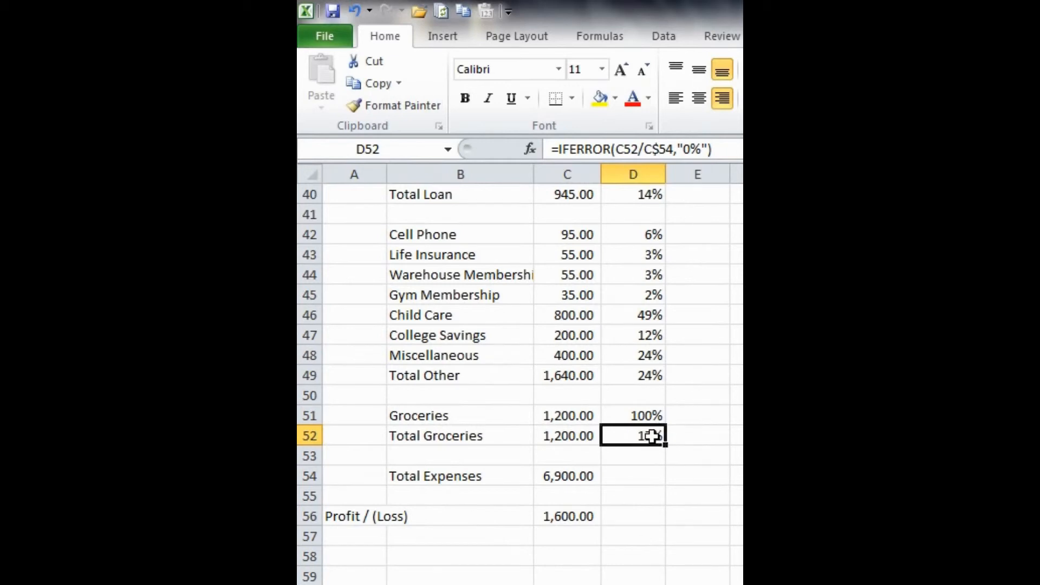
pyautogui.scroll(1, 652, 436)
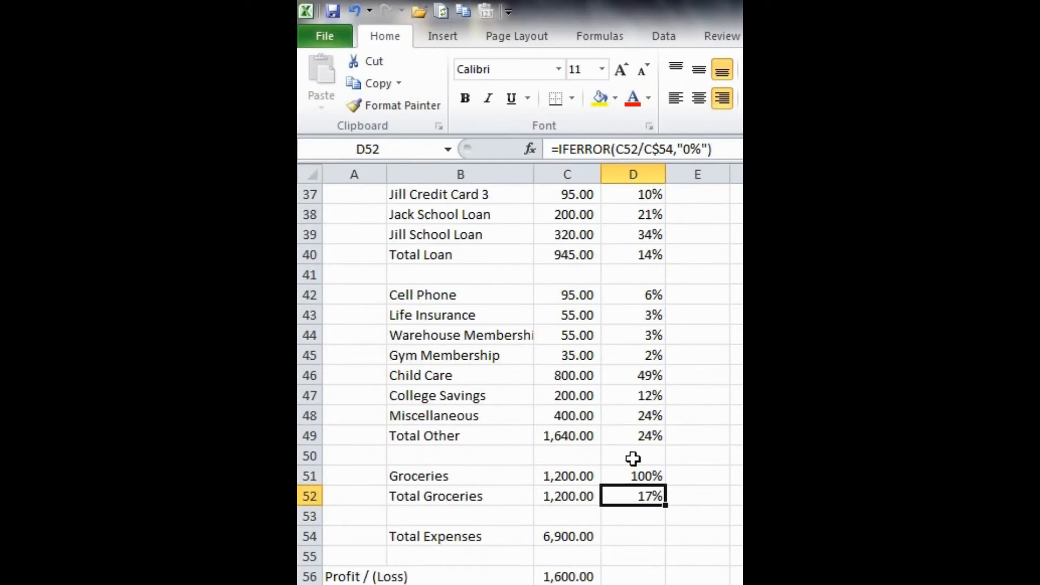
pyautogui.scroll(1, 690, 425)
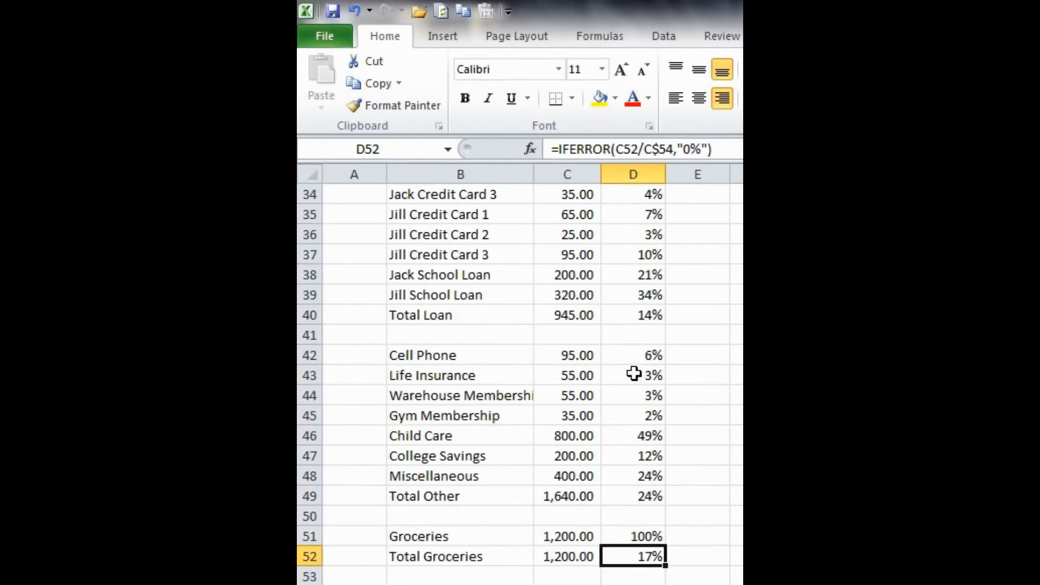
pyautogui.moveTo(652, 349); pyautogui.dragTo(650, 474)
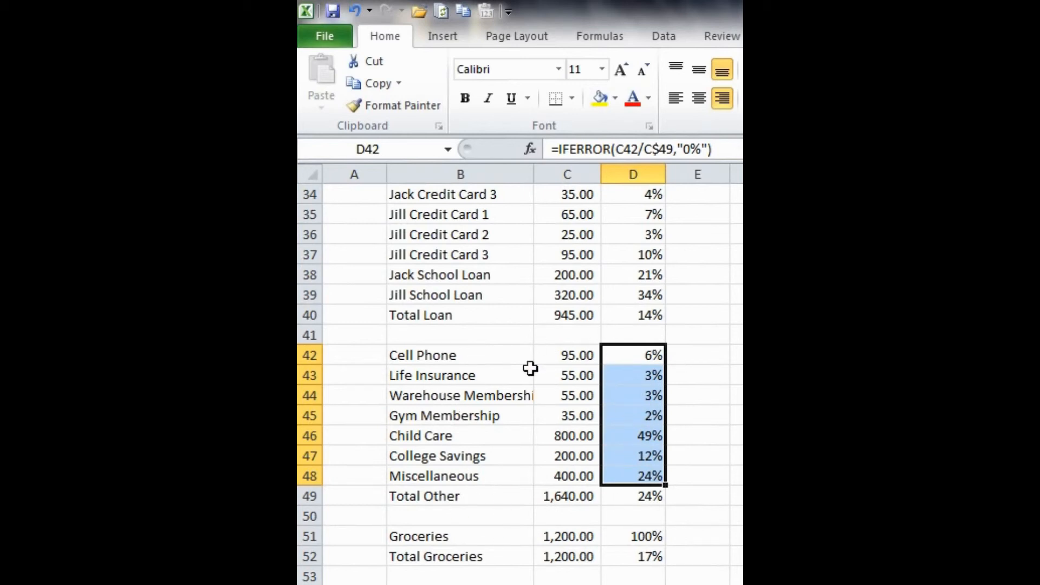
pyautogui.click(653, 354)
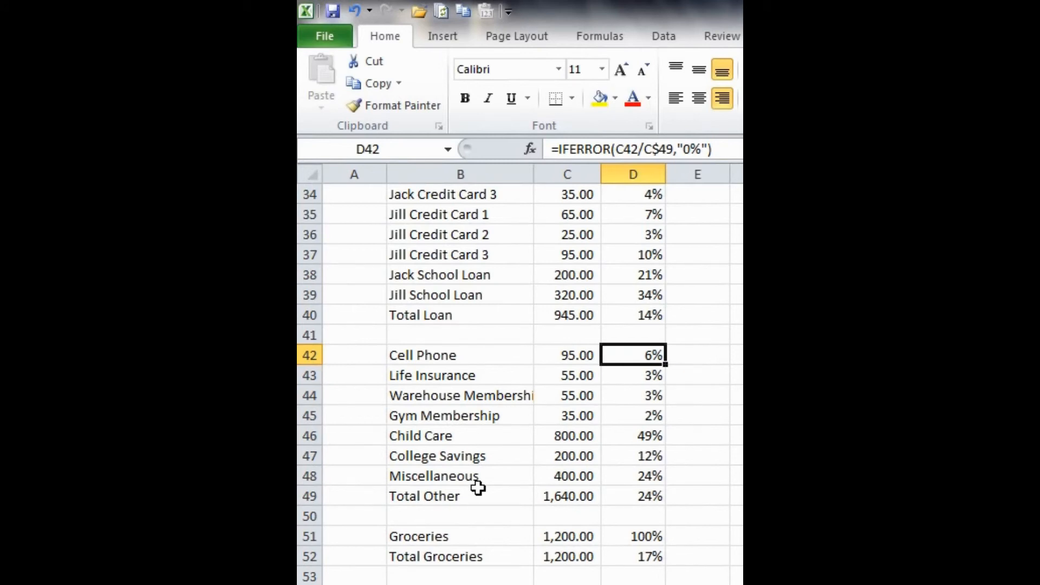
pyautogui.scroll(3, 580, 448)
pyautogui.scroll(-2, 596, 495)
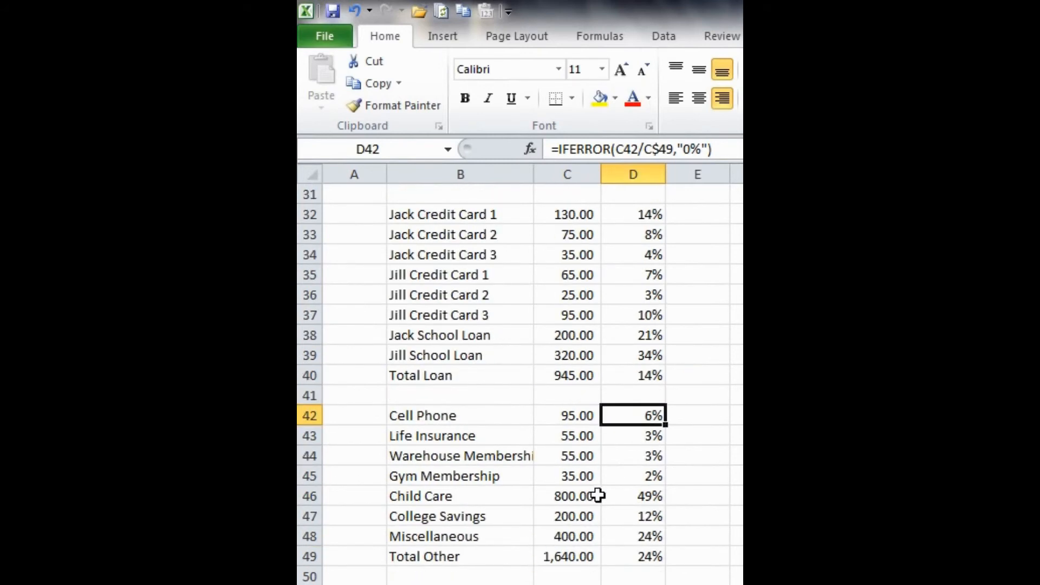
pyautogui.click(639, 435)
pyautogui.scroll(-1, 523, 454)
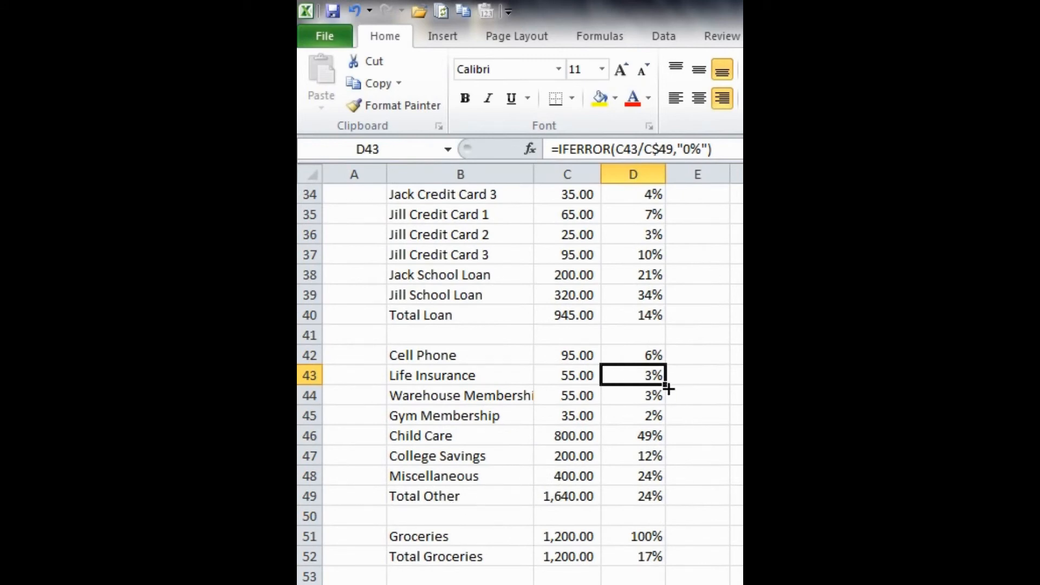
pyautogui.click(648, 434)
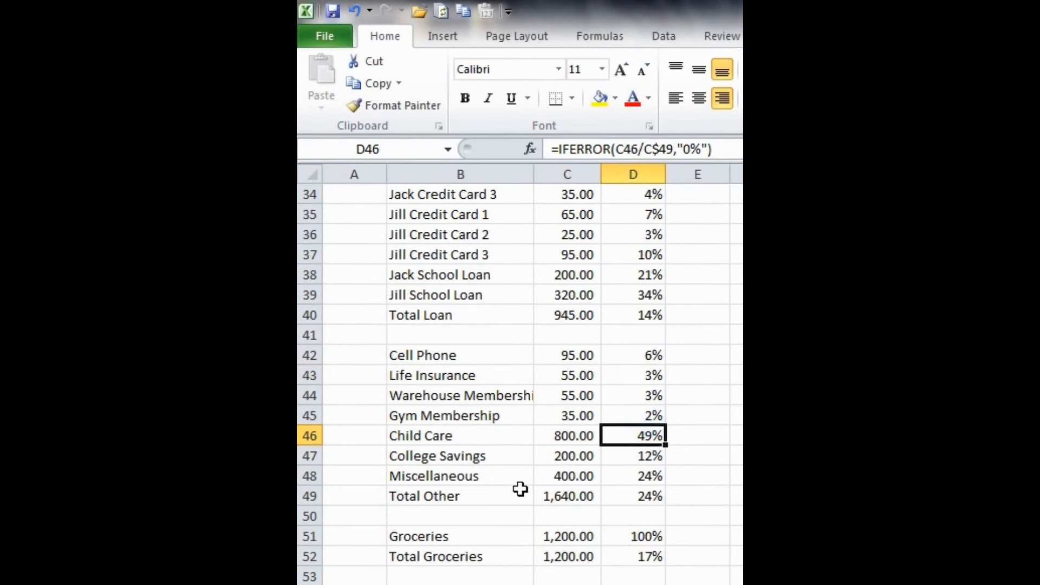
pyautogui.click(632, 491)
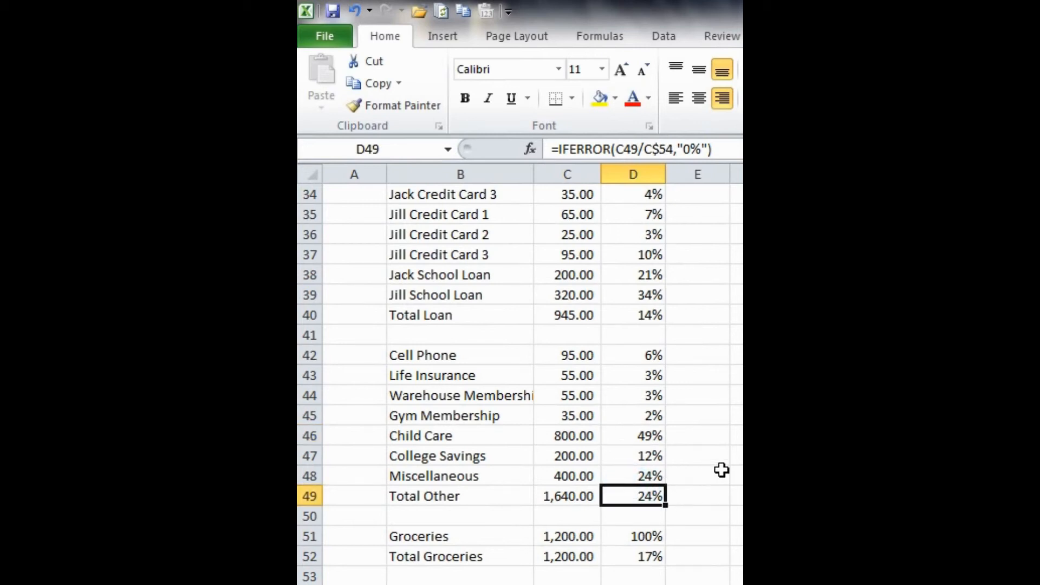
# Step: Review the section total formulas in D40, D30 and D19 and scroll through the percentage column
pyautogui.scroll(2, 722, 471)
pyautogui.click(655, 435)
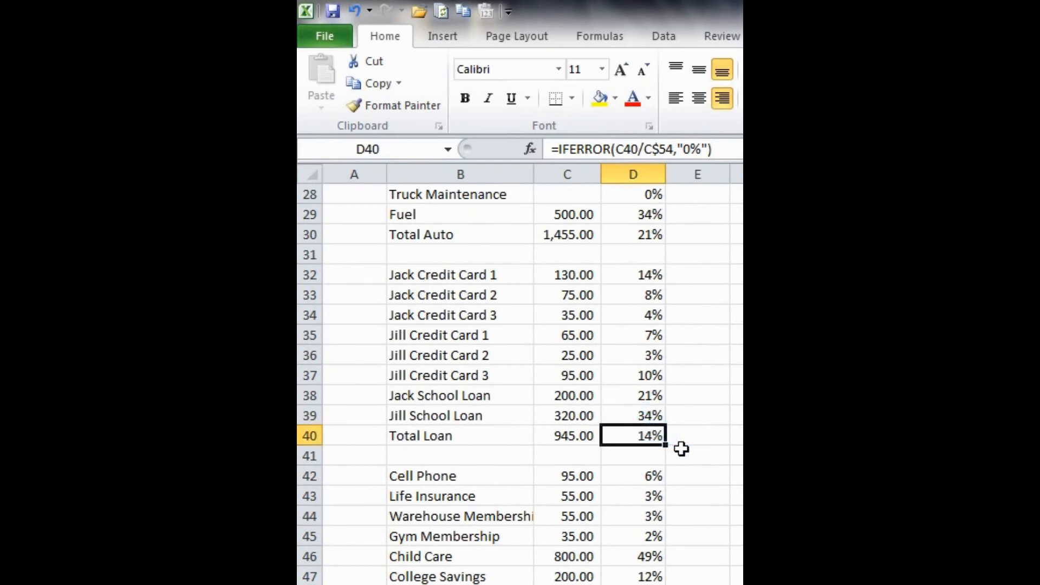
pyautogui.scroll(5, 680, 448)
pyautogui.click(661, 535)
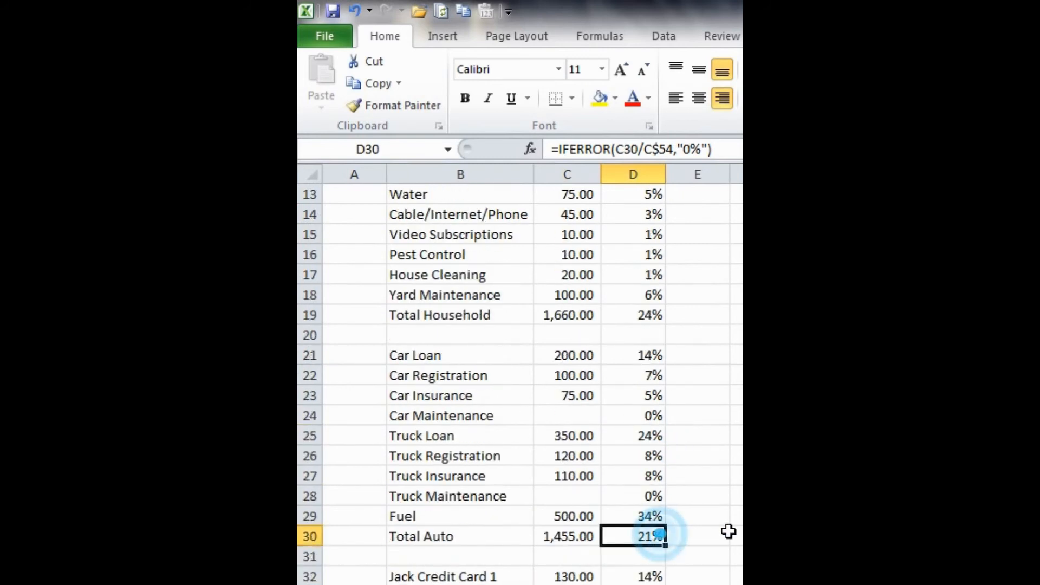
pyautogui.scroll(1, 729, 532)
pyautogui.click(633, 377)
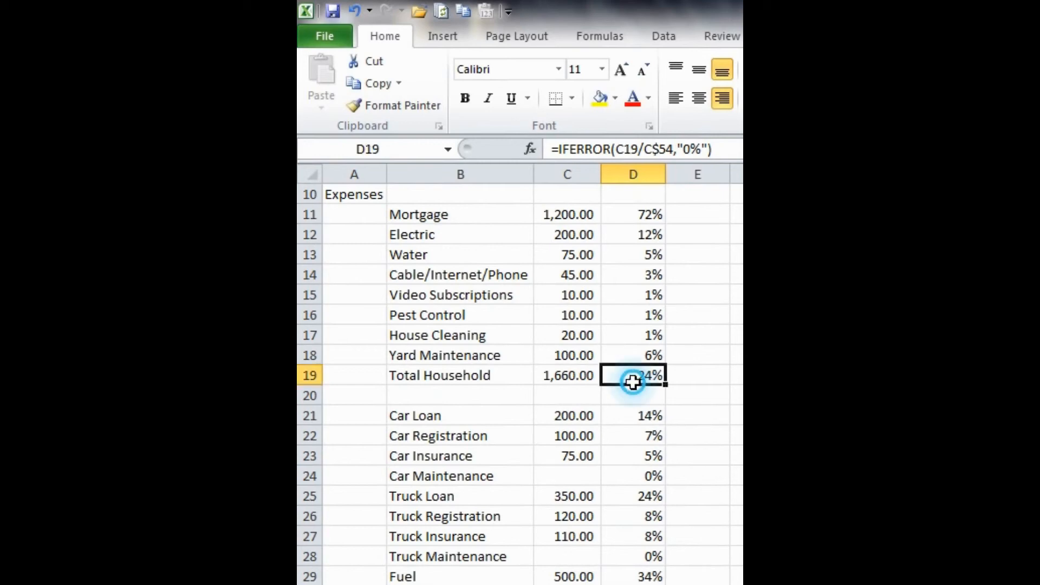
pyautogui.scroll(1, 685, 438)
pyautogui.scroll(1, 685, 438)
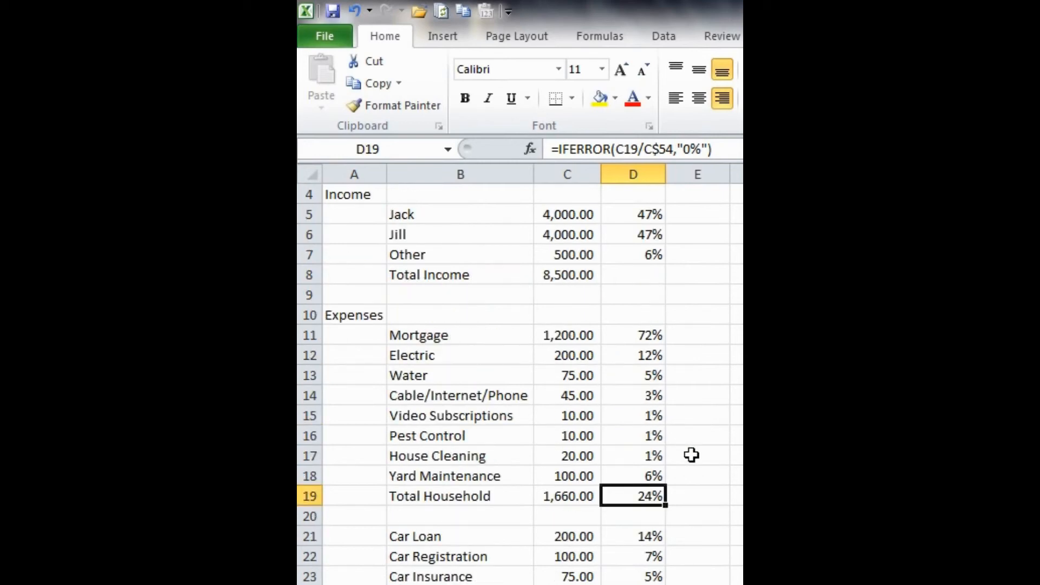
pyautogui.scroll(1, 691, 456)
pyautogui.scroll(-10, 691, 455)
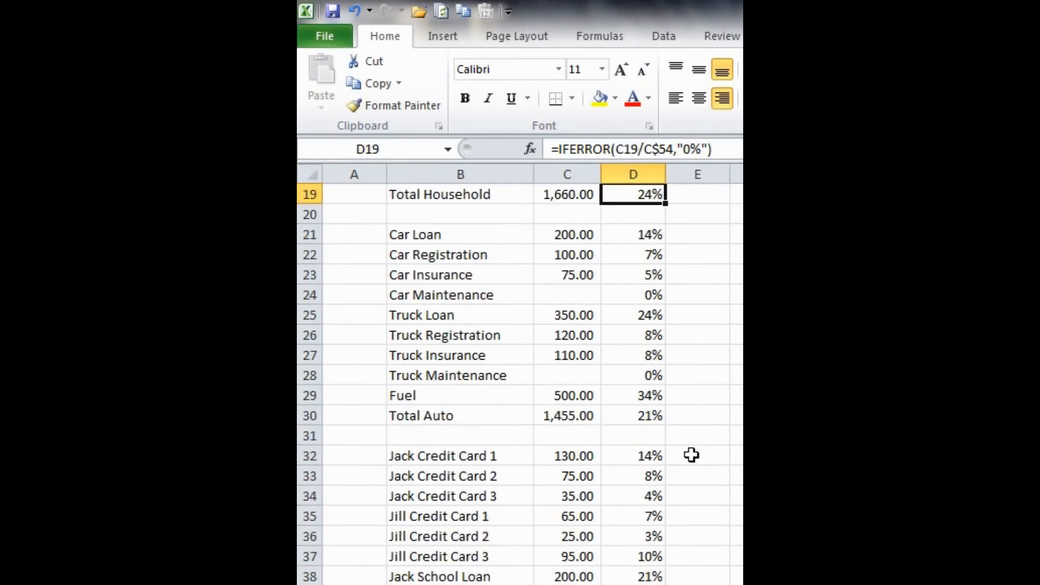
pyautogui.scroll(-5, 691, 455)
pyautogui.scroll(2, 692, 455)
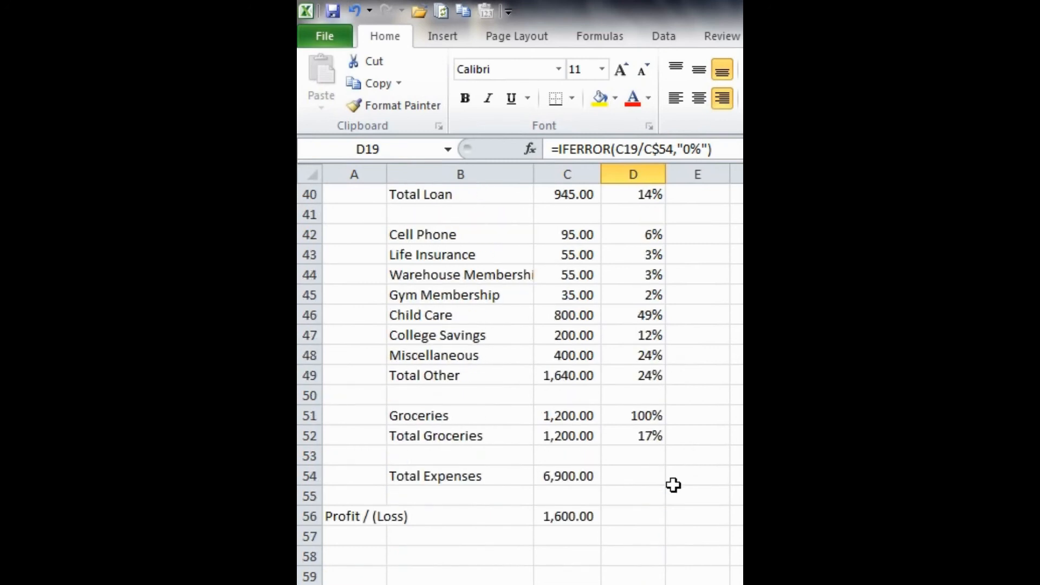
# Step: Copy the D52 formula into D54 on the Total Expenses row
pyautogui.click(651, 471)
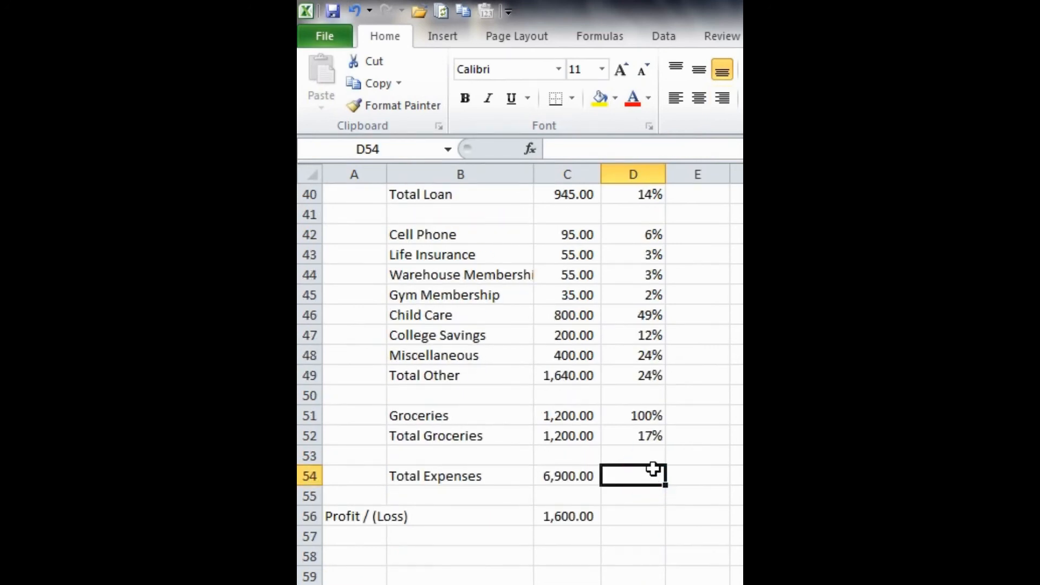
pyautogui.click(653, 440)
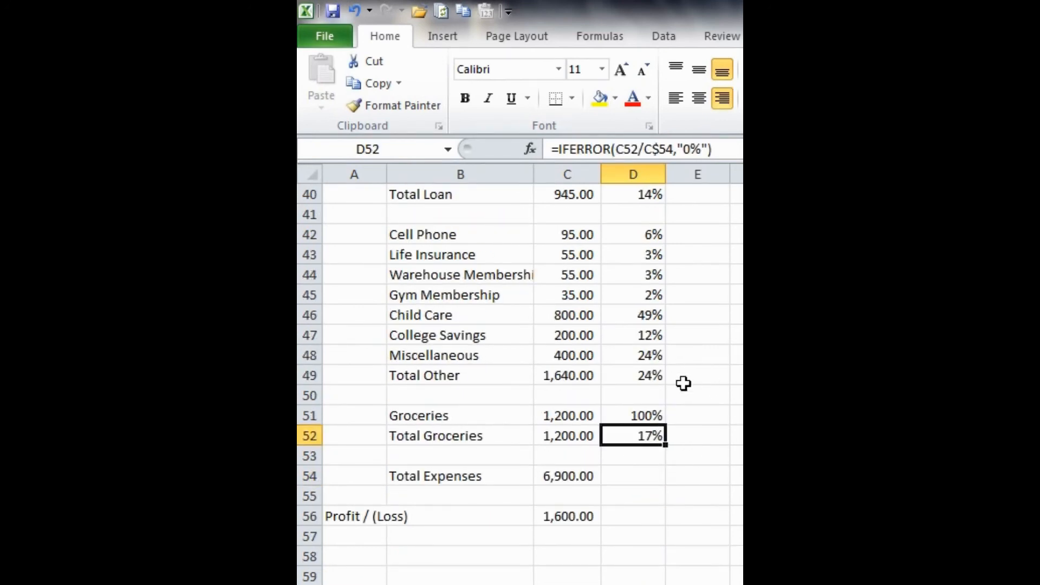
pyautogui.hotkey('ctrl', 'c')
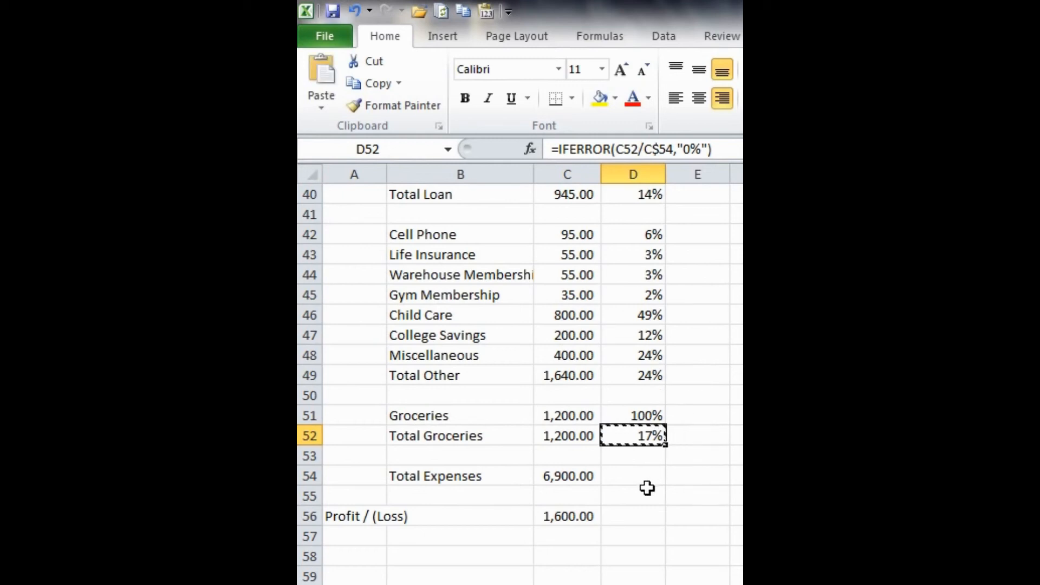
pyautogui.click(639, 473)
pyautogui.press('Return')
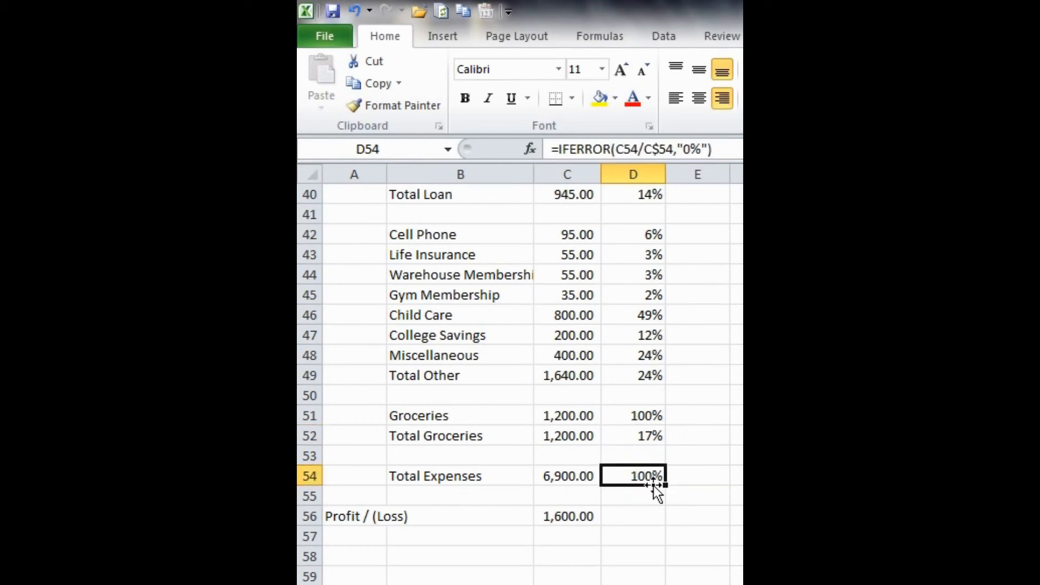
# Step: Edit the D54 formula so it divides by C$8, the Total Income amount
pyautogui.click(692, 373)
pyautogui.scroll(7, 691, 373)
pyautogui.scroll(-1, 693, 373)
pyautogui.scroll(-5, 693, 374)
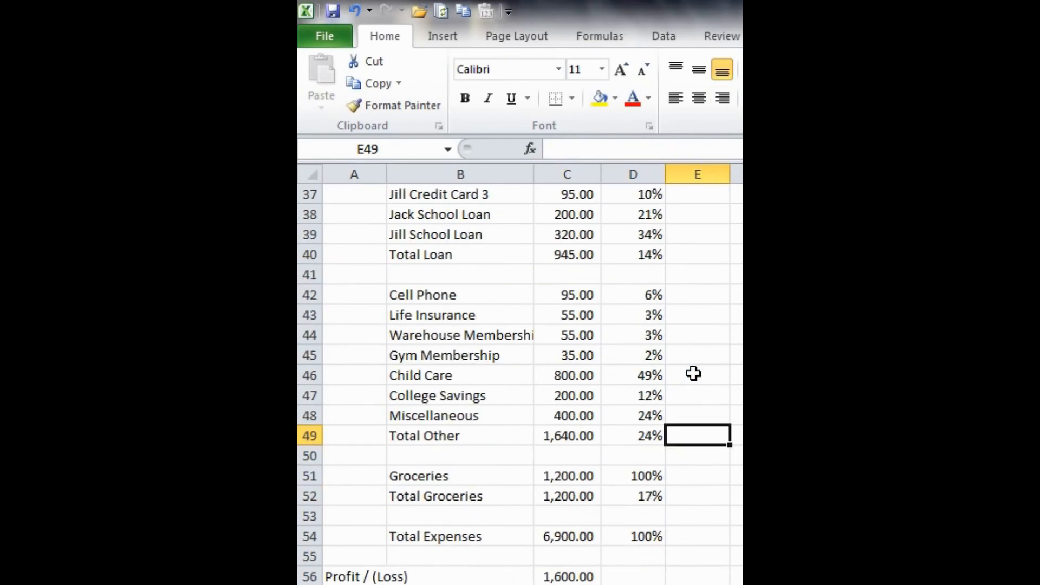
pyautogui.click(637, 533)
pyautogui.scroll(4, 664, 398)
pyautogui.scroll(8, 662, 399)
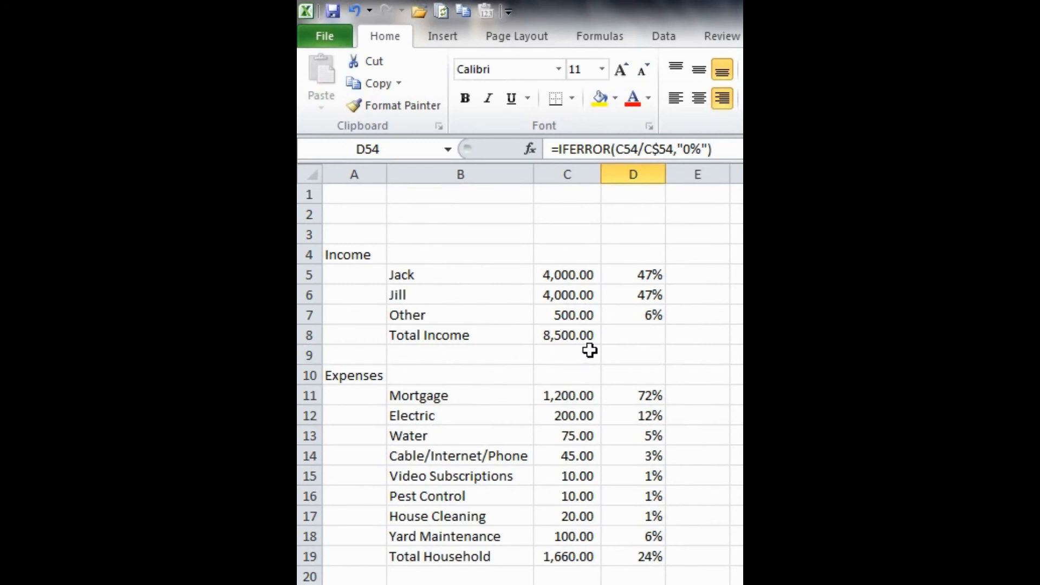
pyautogui.click(659, 150)
pyautogui.press('Delete')
pyautogui.press('Delete')
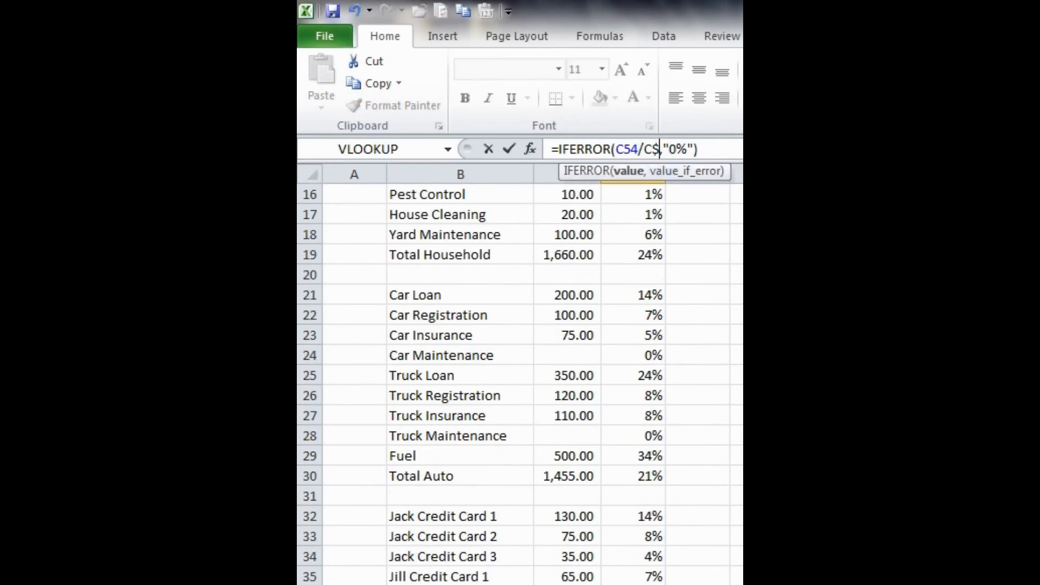
pyautogui.write('56')
pyautogui.press('Return')
# Step: Copy the D54 formula into D56 on the Profit / (Loss) row
pyautogui.scroll(-4, 734, 316)
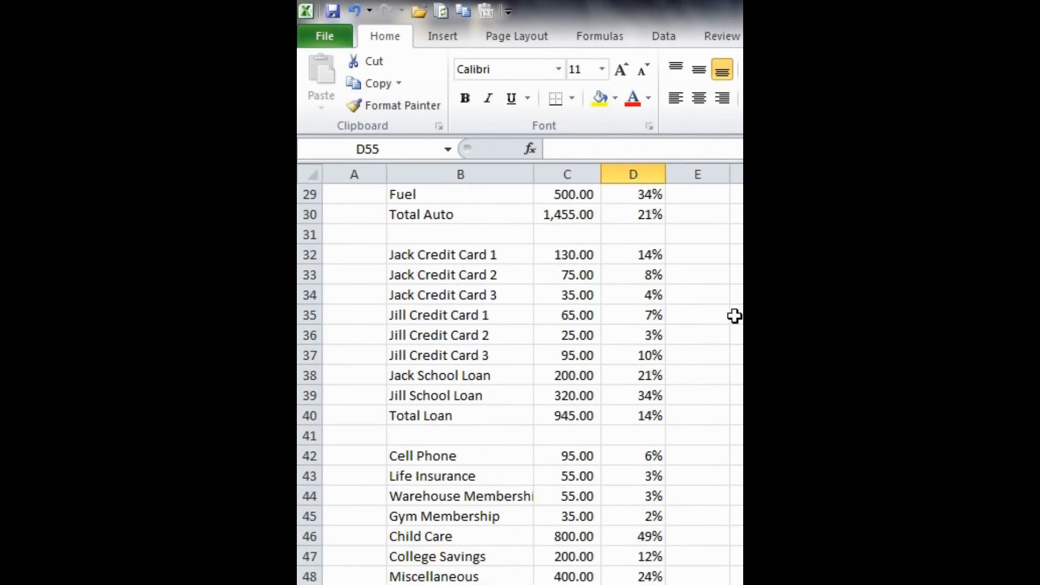
pyautogui.scroll(-5, 734, 315)
pyautogui.click(632, 397)
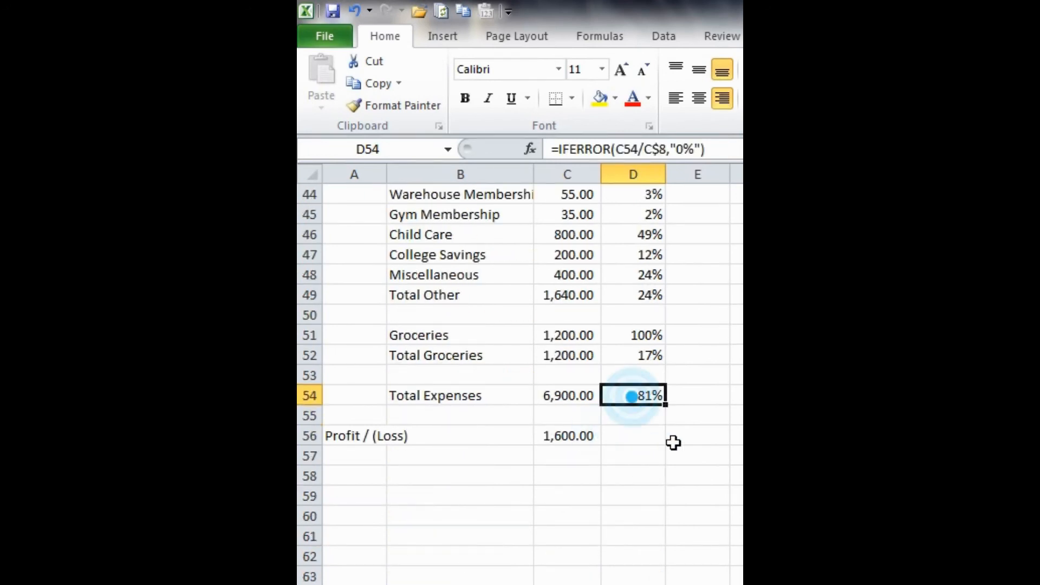
pyautogui.hotkey('ctrl', 'c')
pyautogui.click(641, 435)
pyautogui.hotkey('ctrl', 'v')
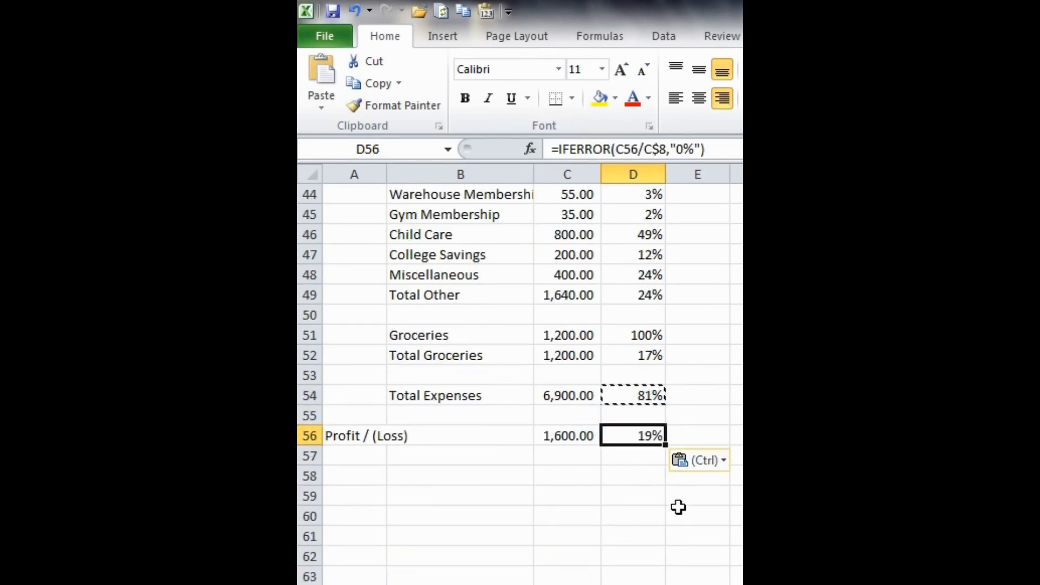
pyautogui.press('Escape')
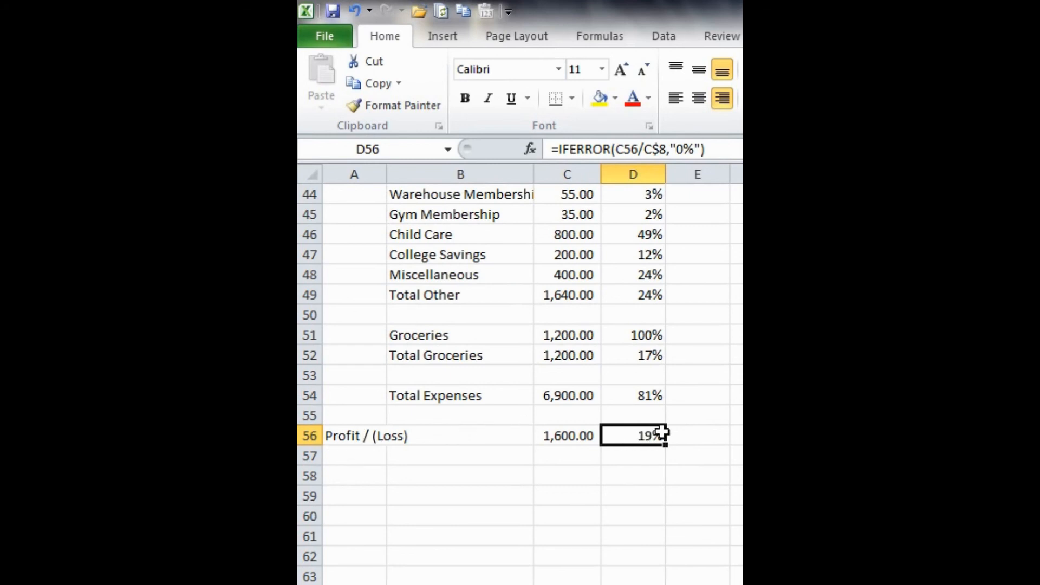
pyautogui.click(702, 428)
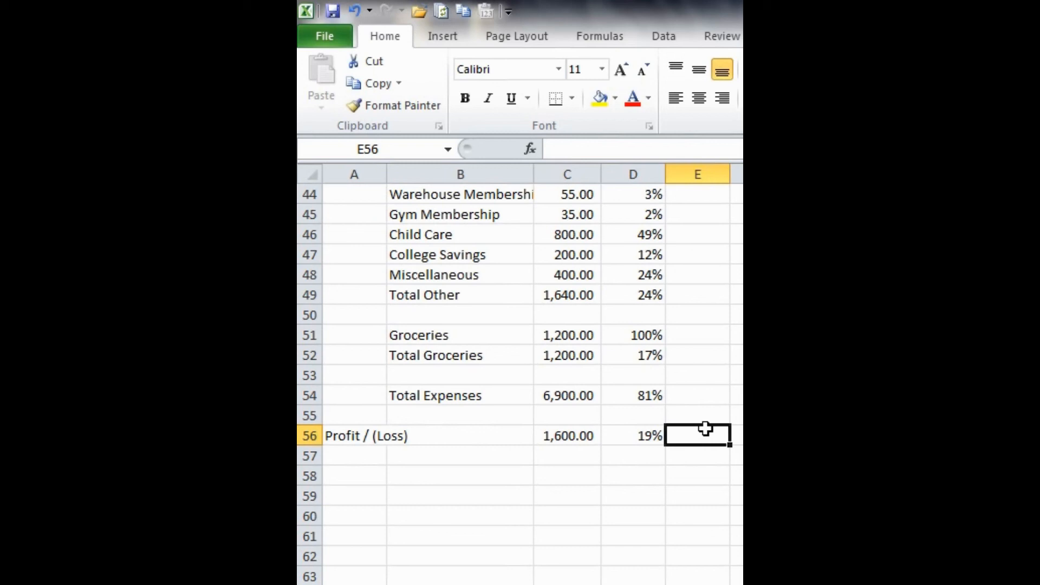
pyautogui.scroll(14, 705, 428)
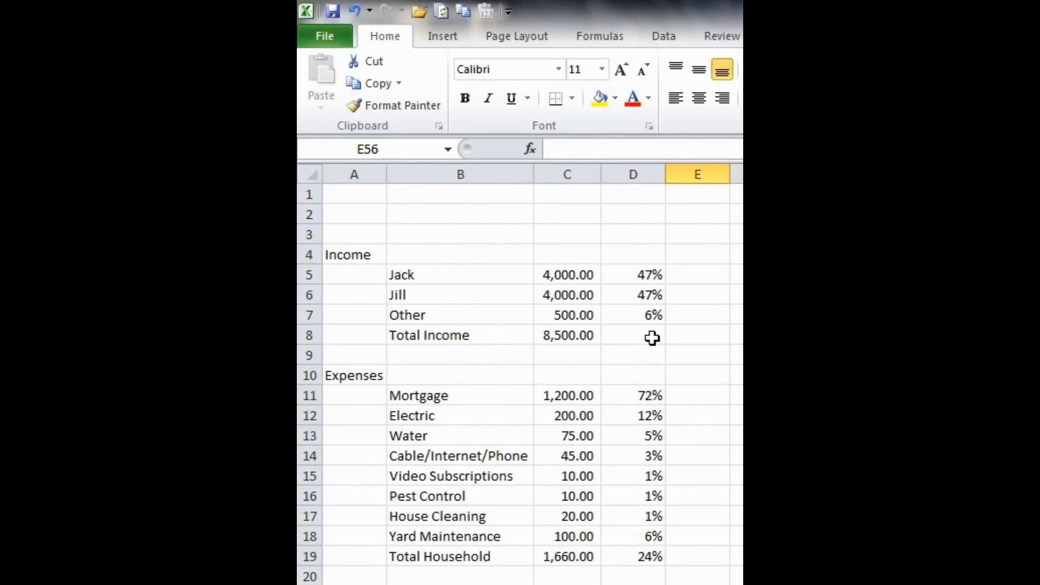
pyautogui.click(676, 334)
pyautogui.scroll(-13, 672, 352)
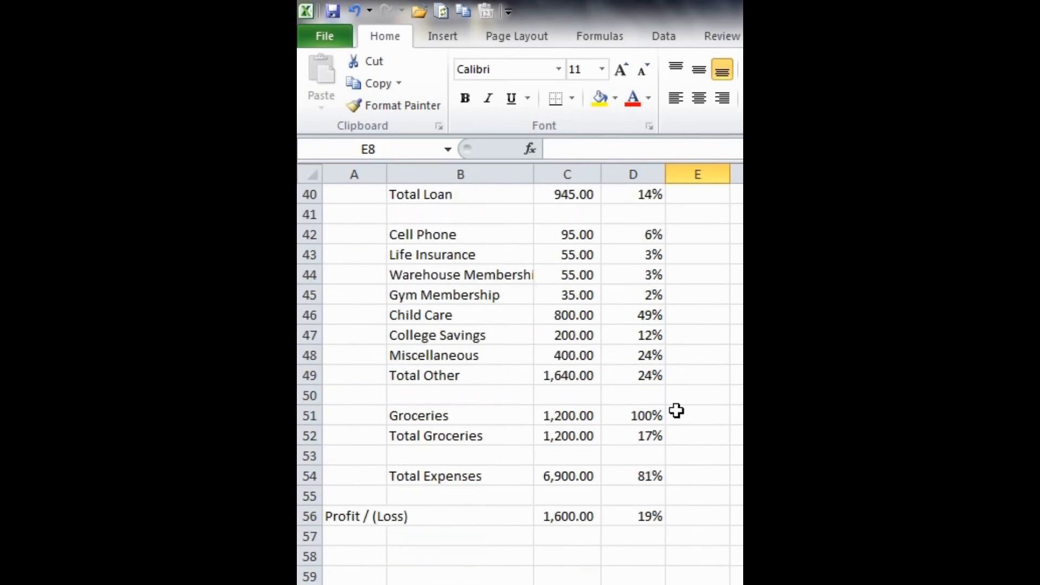